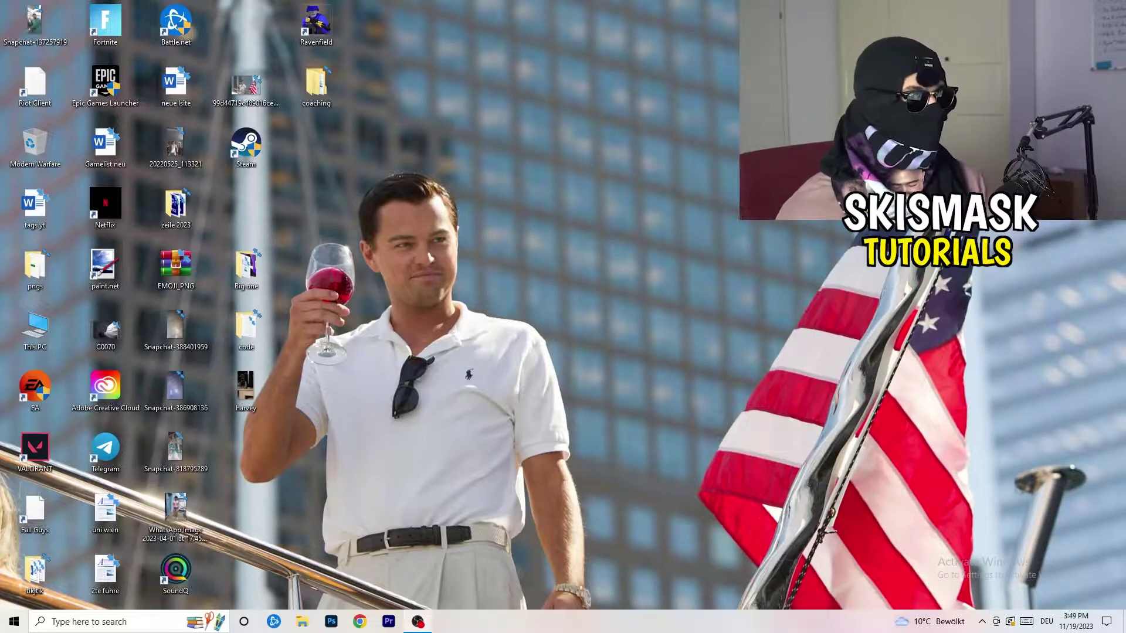
Move the Steam shortcut away from the other desktop icons and review its compatibility settings
drag(249, 147, 592, 211)
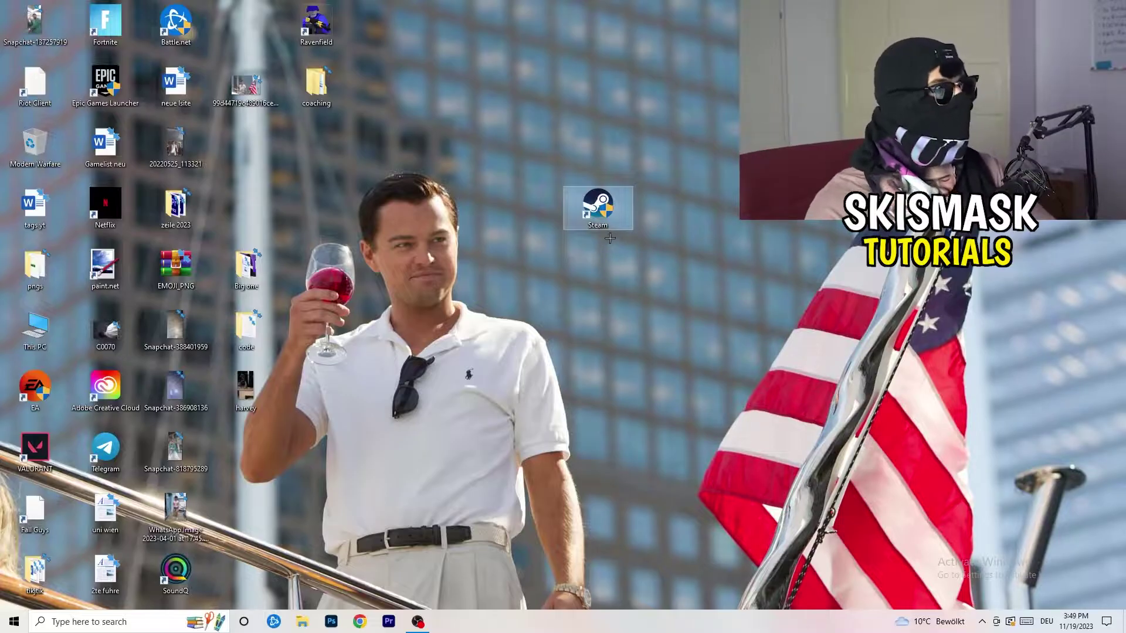
right_click(606, 210)
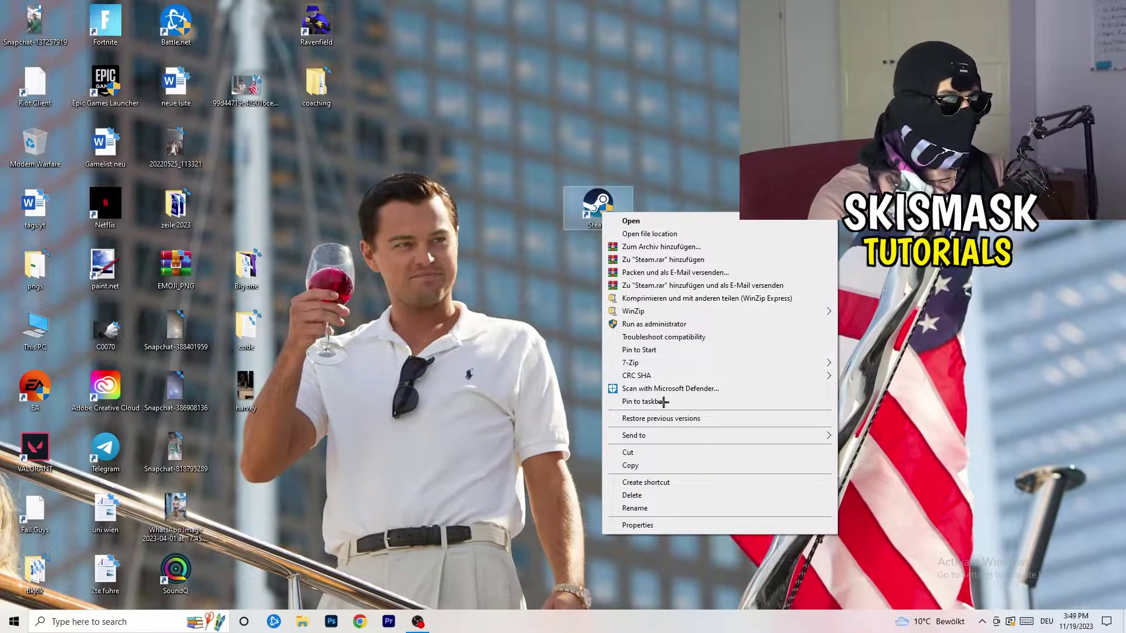
click(637, 525)
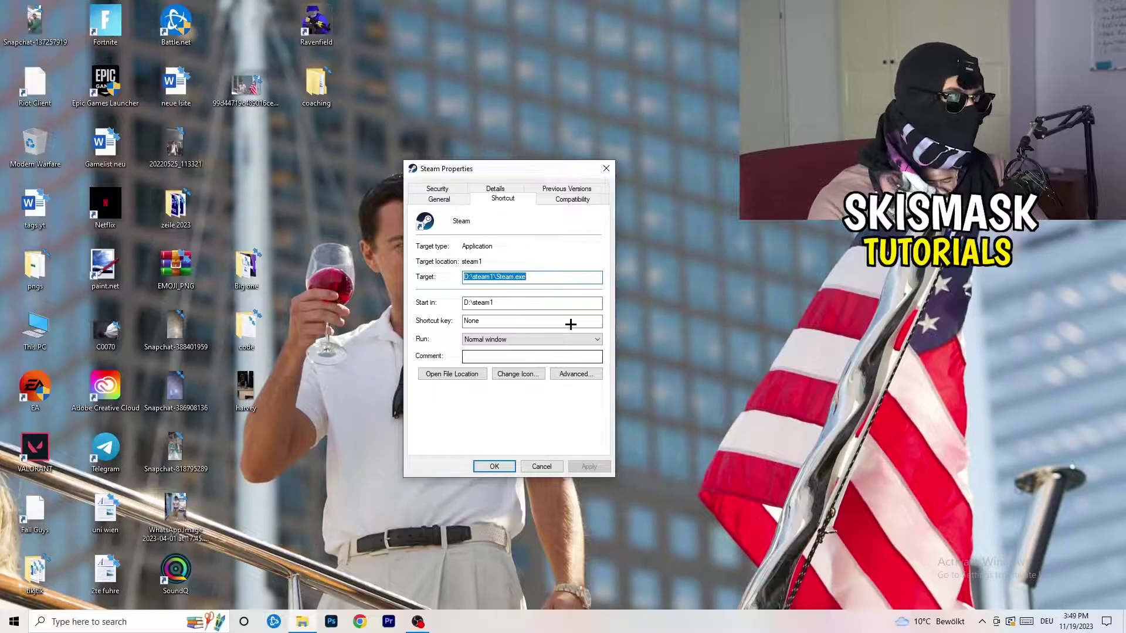
click(572, 200)
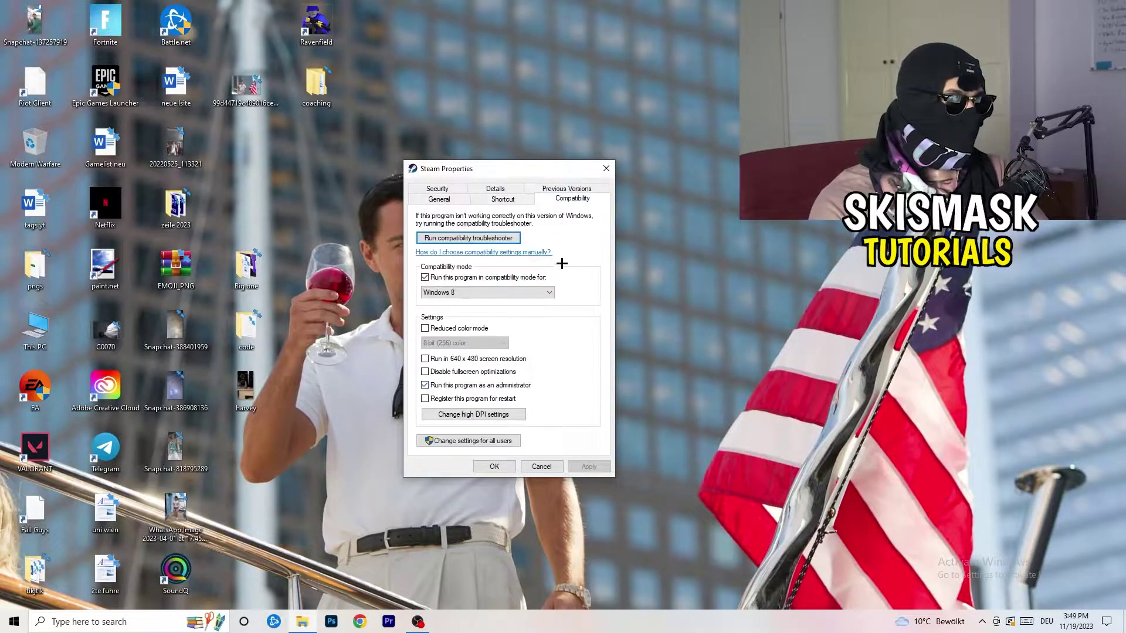
drag(520, 169, 652, 120)
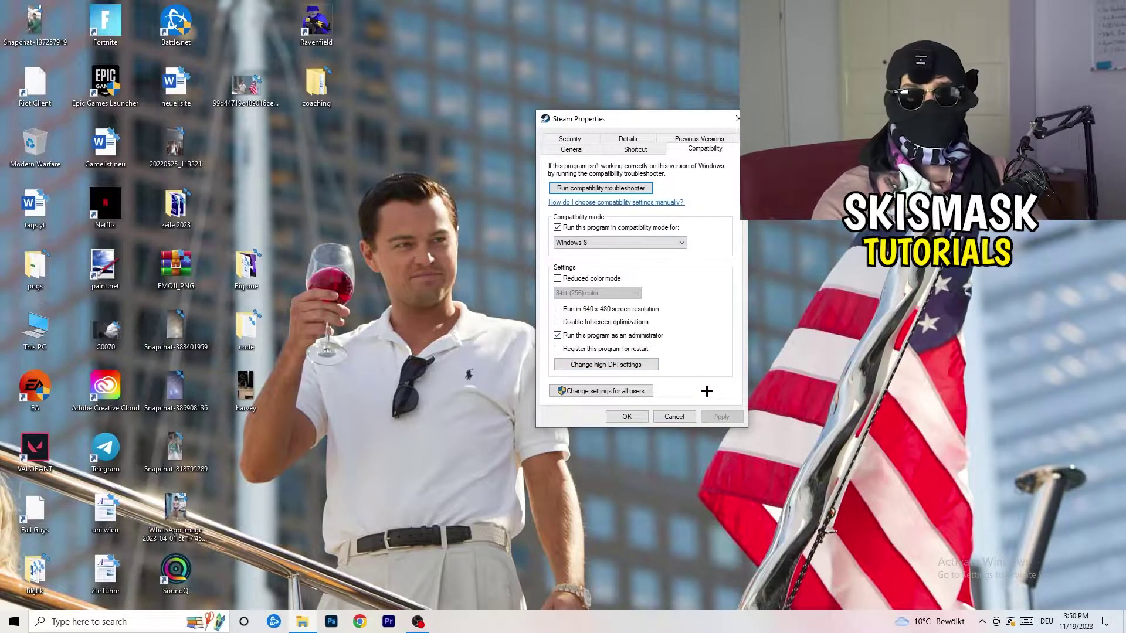
click(638, 417)
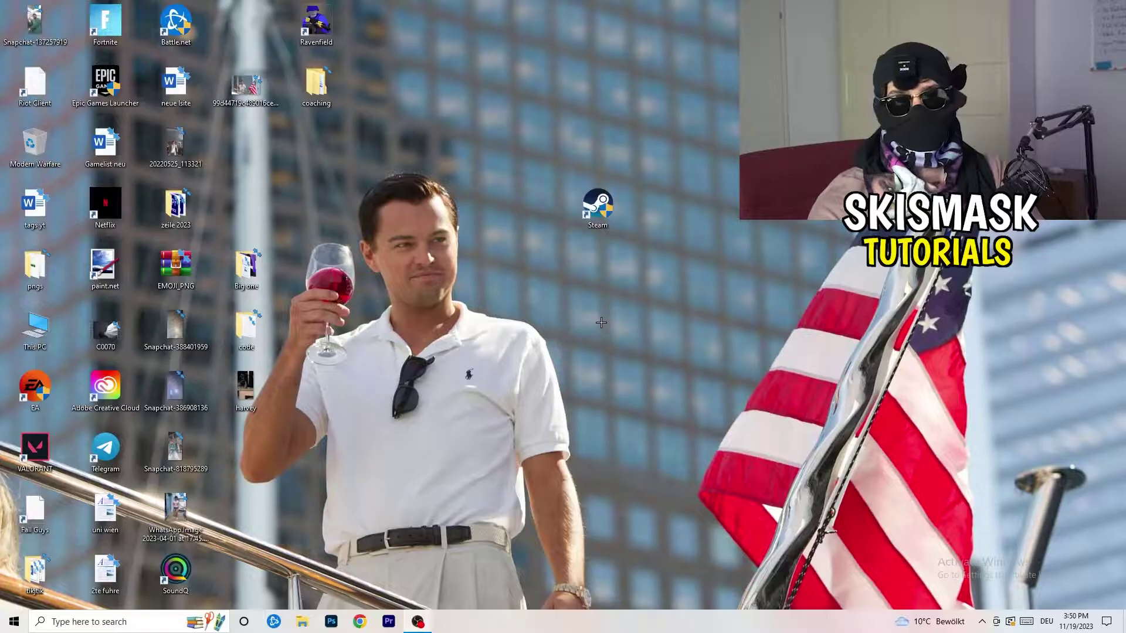
Move the Steam shortcut back near the desktop icon columns and recheck its compatibility settings
drag(598, 208, 531, 209)
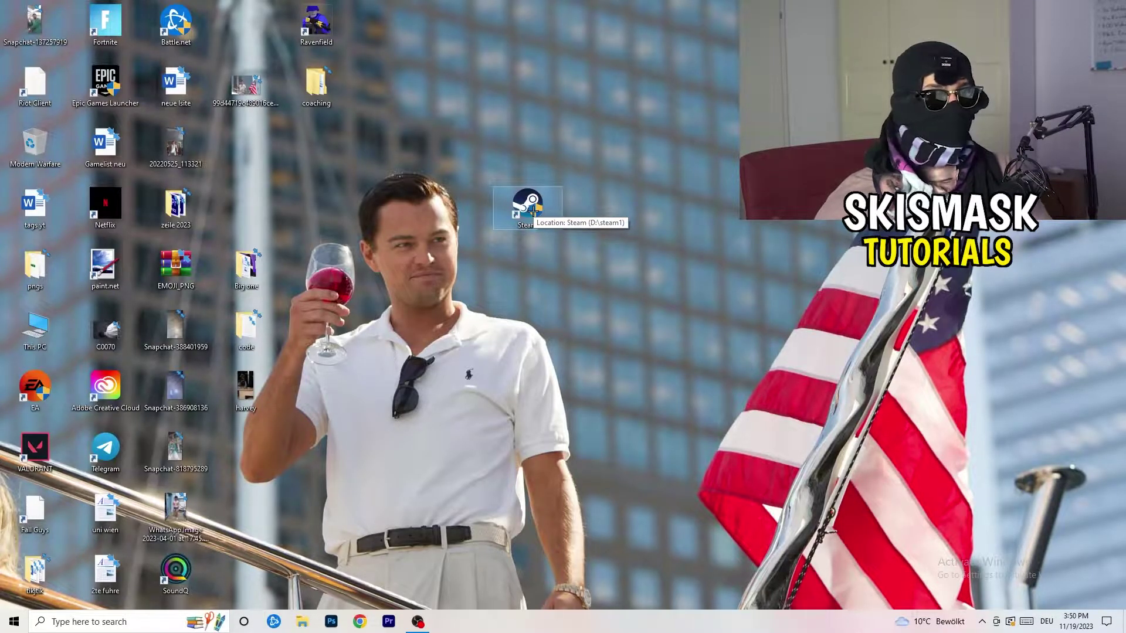
drag(532, 211, 386, 211)
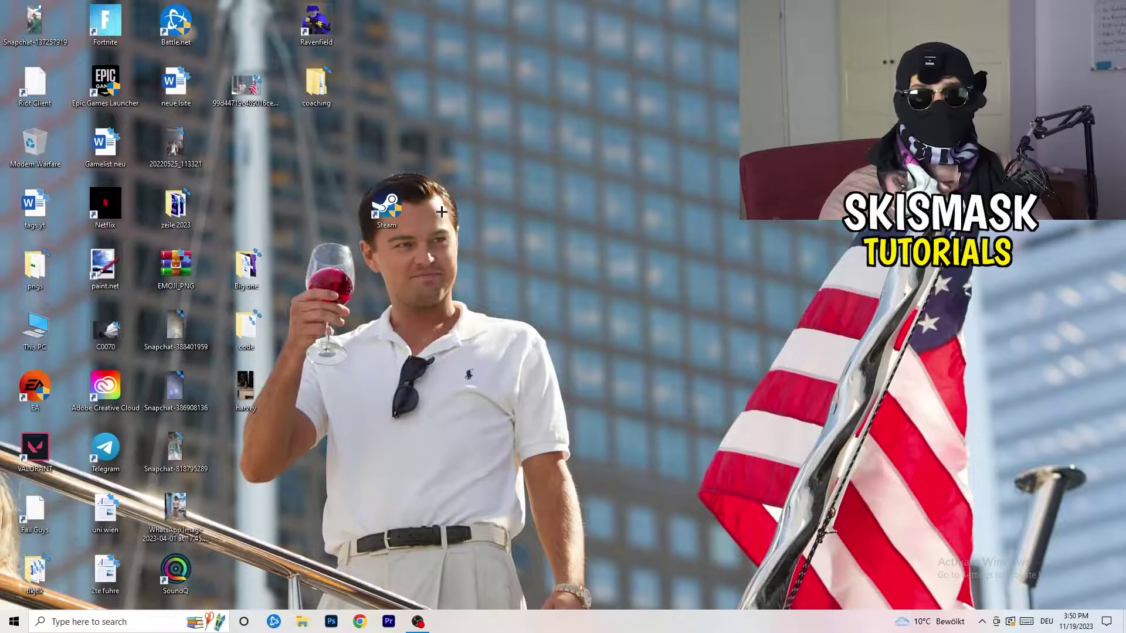
right_click(388, 217)
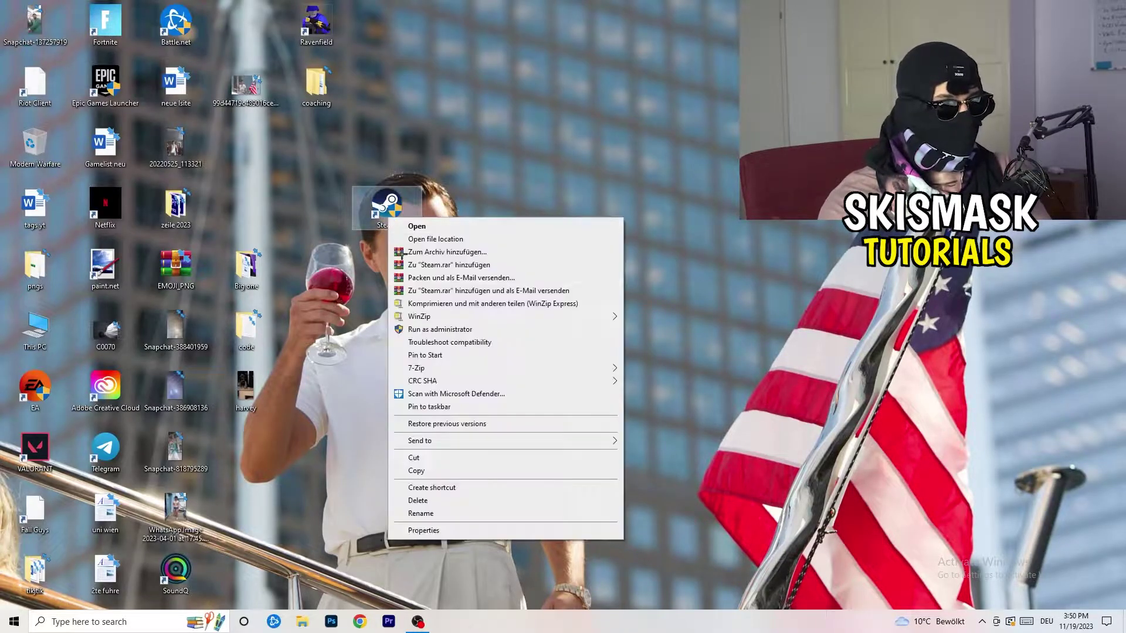
click(426, 531)
click(548, 257)
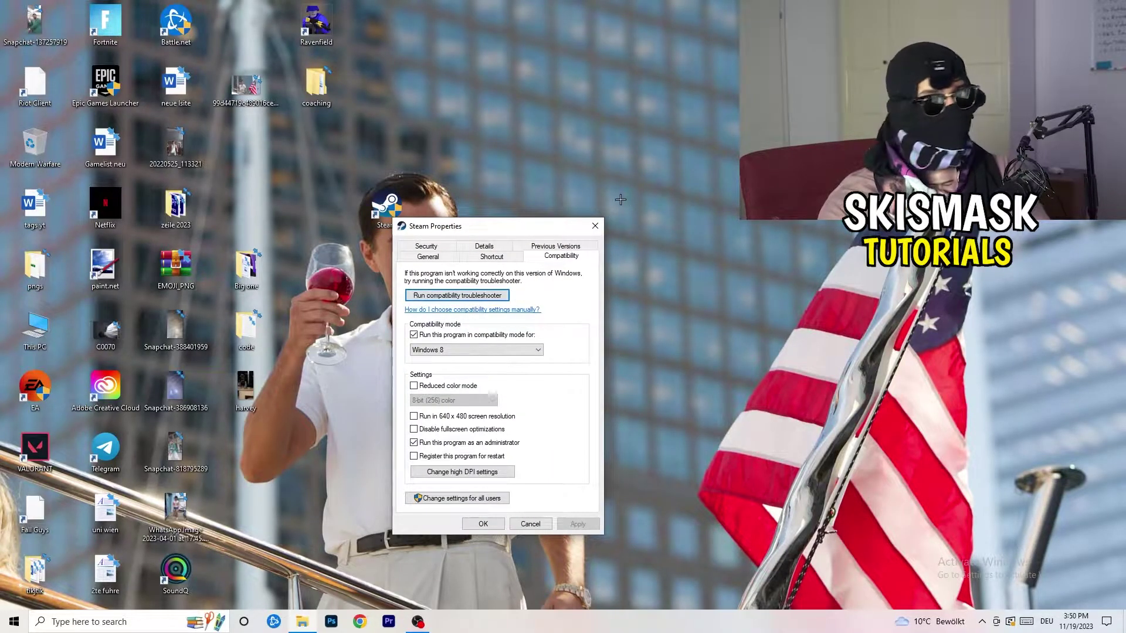
click(595, 226)
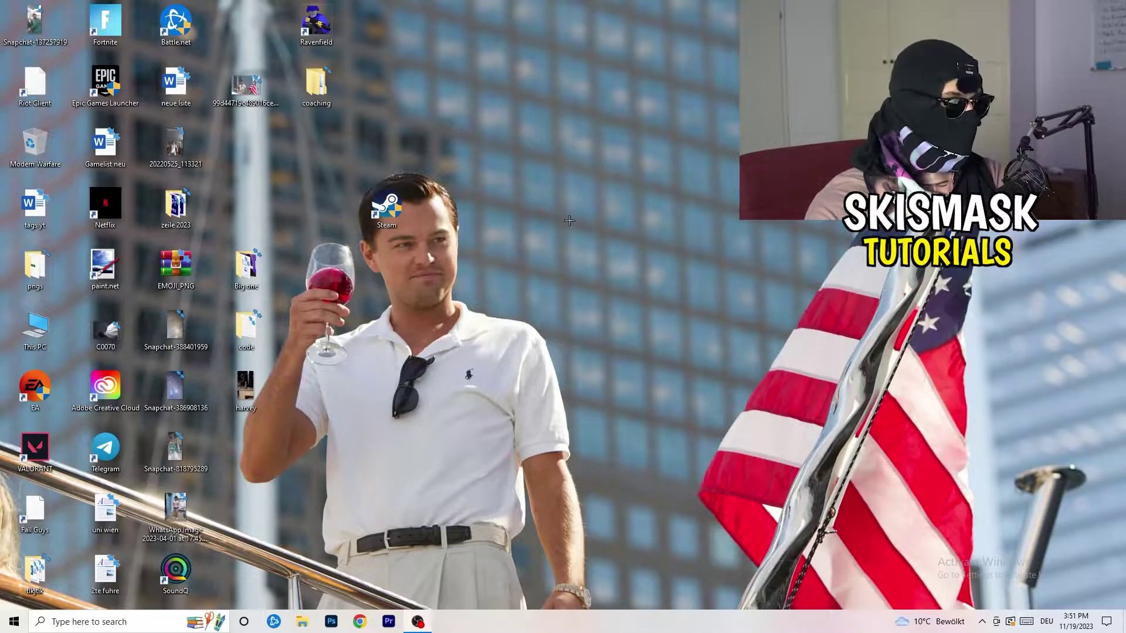
Open Task Manager and view the priority levels available for a Creative Cloud process in the detailed process list
mouse_move(568, 629)
mouse_down()
mouse_move(961, 326)
mouse_move(633, 549)
mouse_move(573, 604)
mouse_move(573, 625)
mouse_up()
right_click(573, 625)
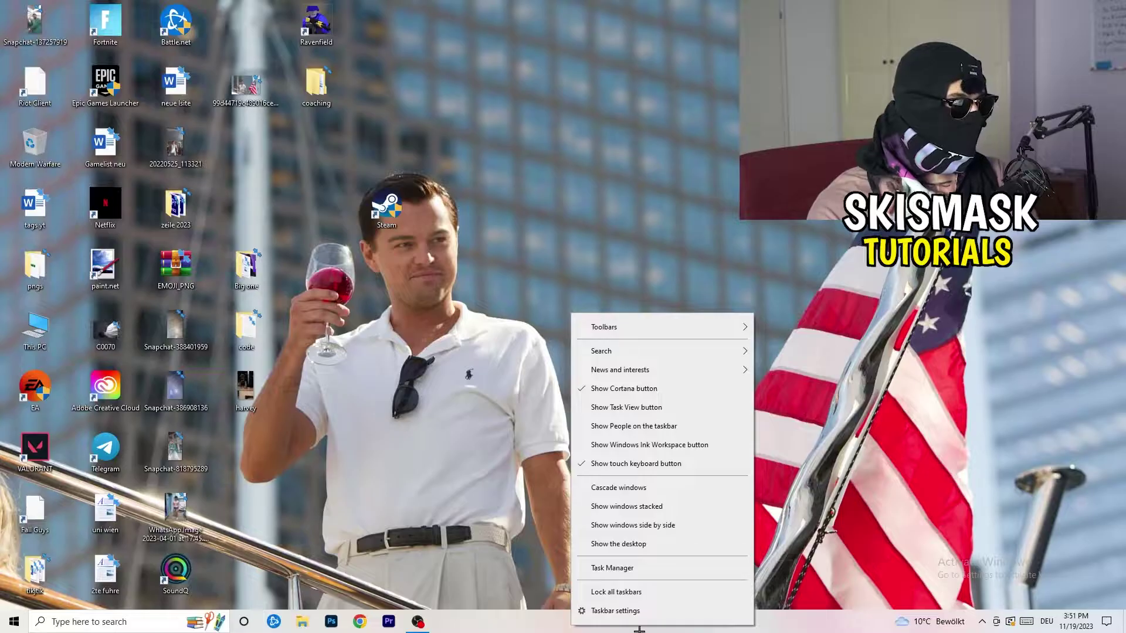
click(627, 568)
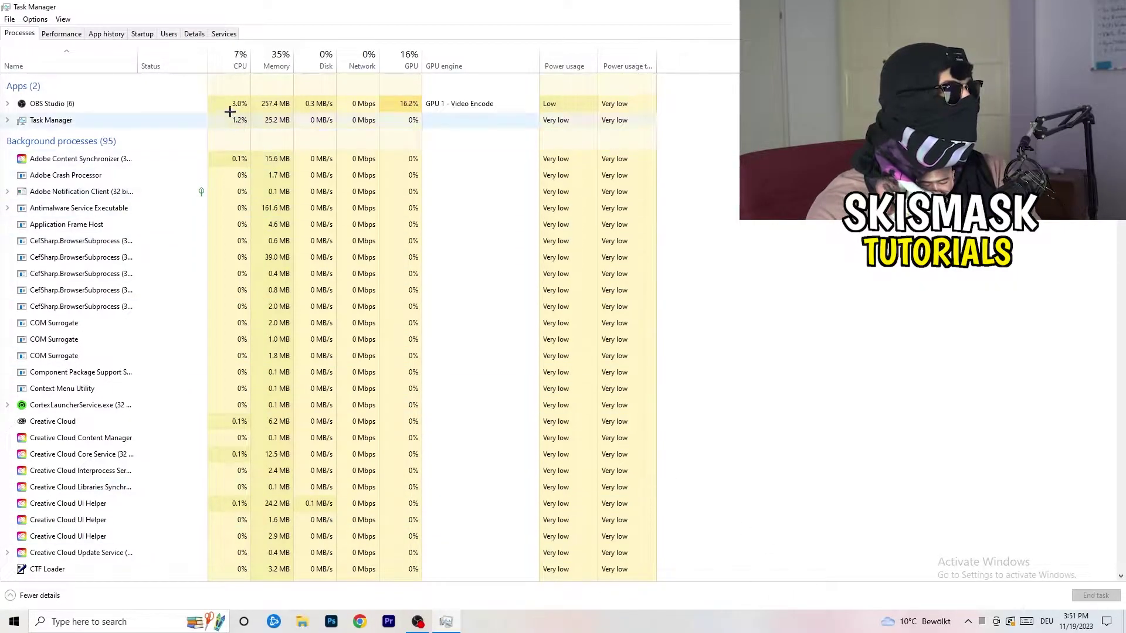
click(188, 35)
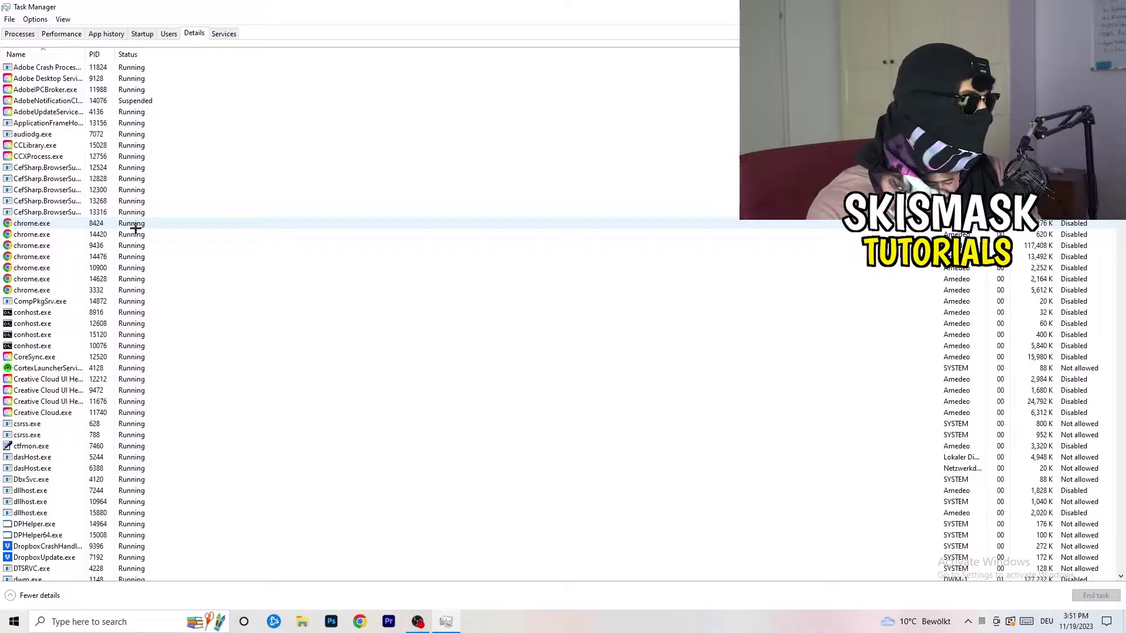
scroll(334, 337, down, 3)
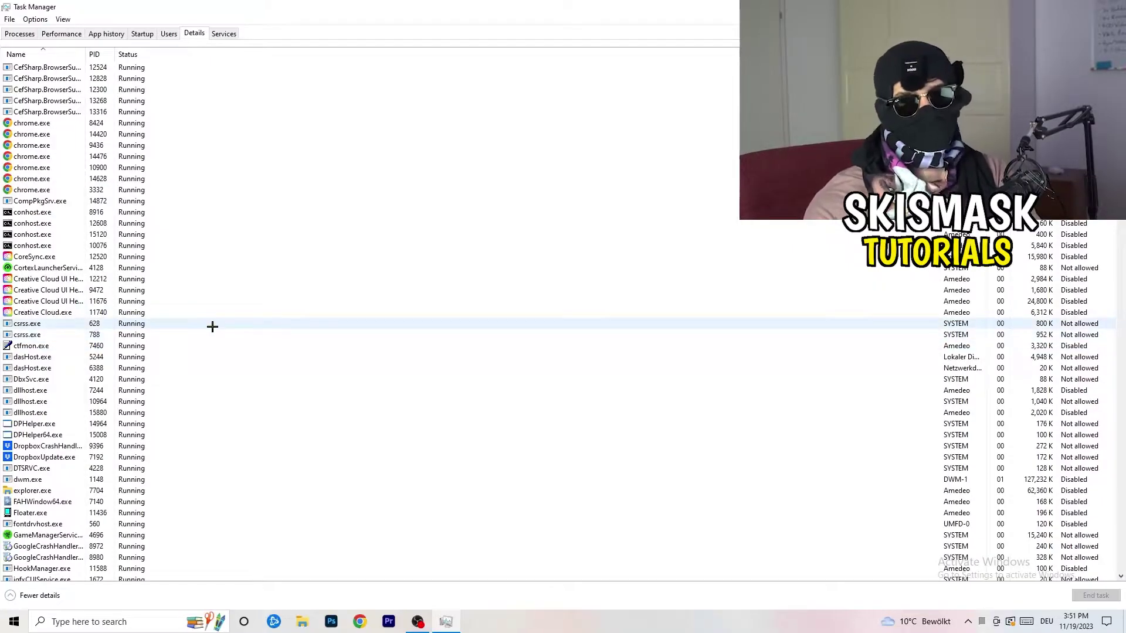
right_click(47, 300)
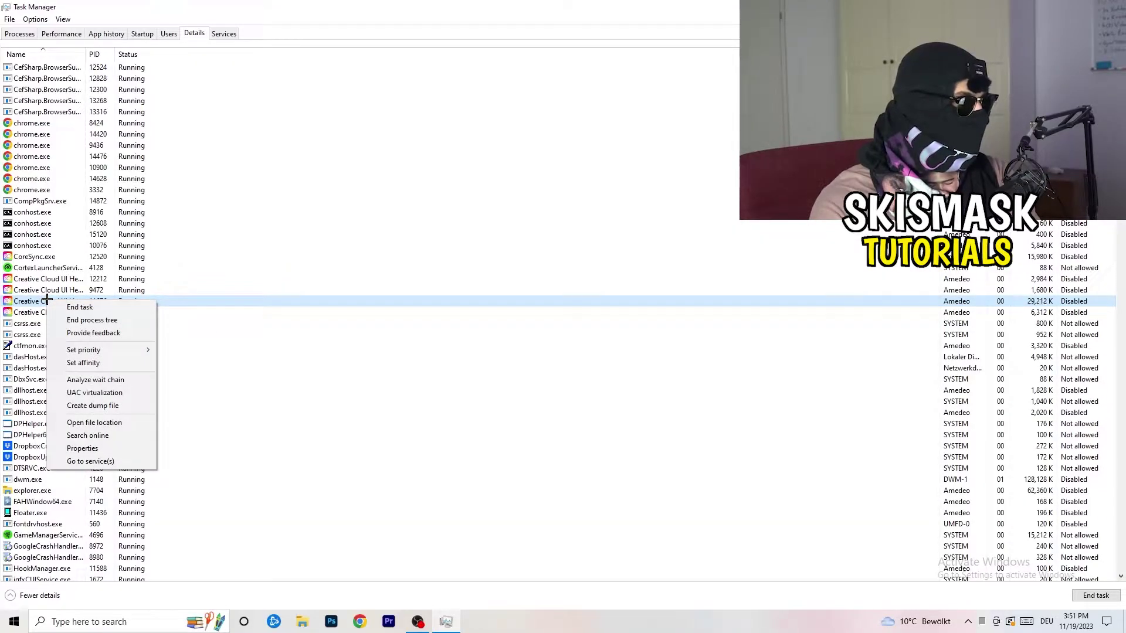
mouse_move(102, 352)
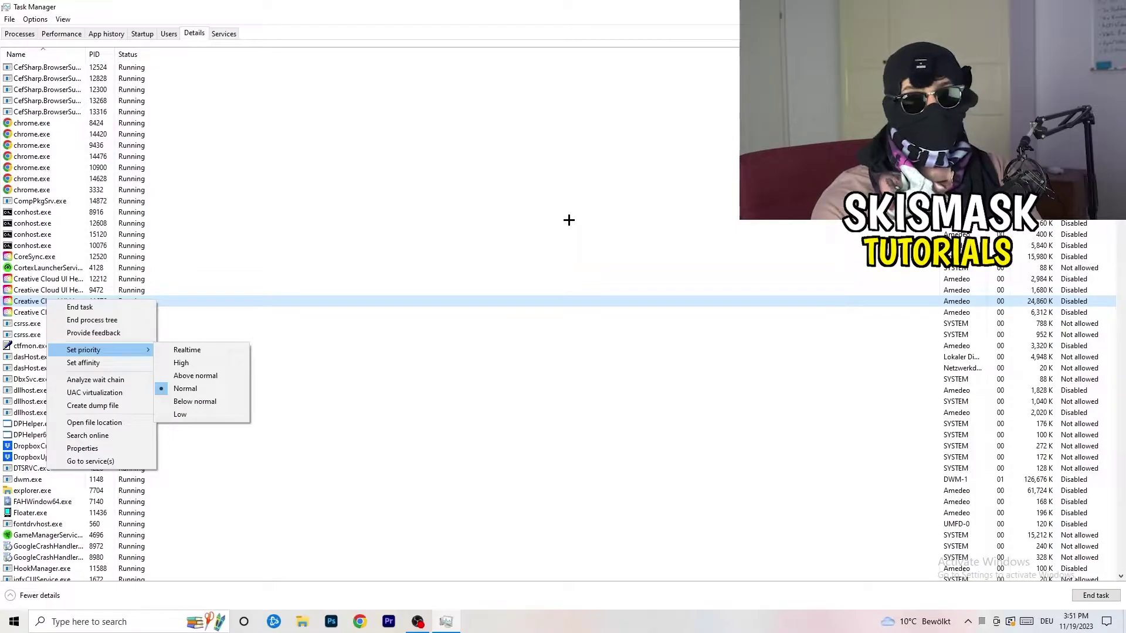
Review the startup programs and the actions available for File Association Helper without changing its status
click(146, 33)
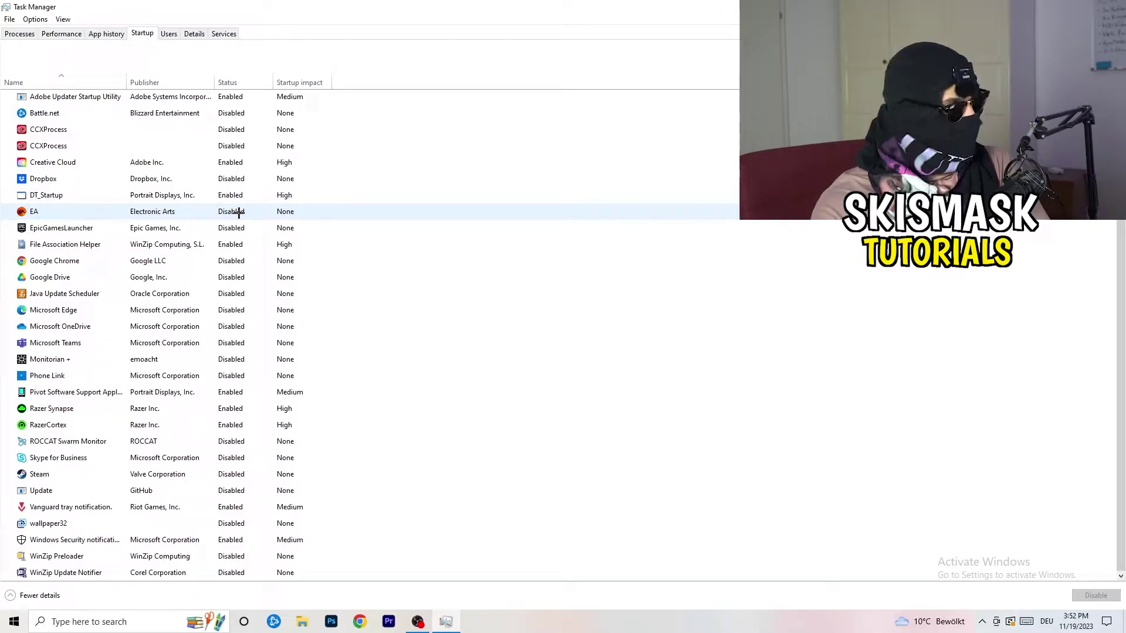
right_click(235, 245)
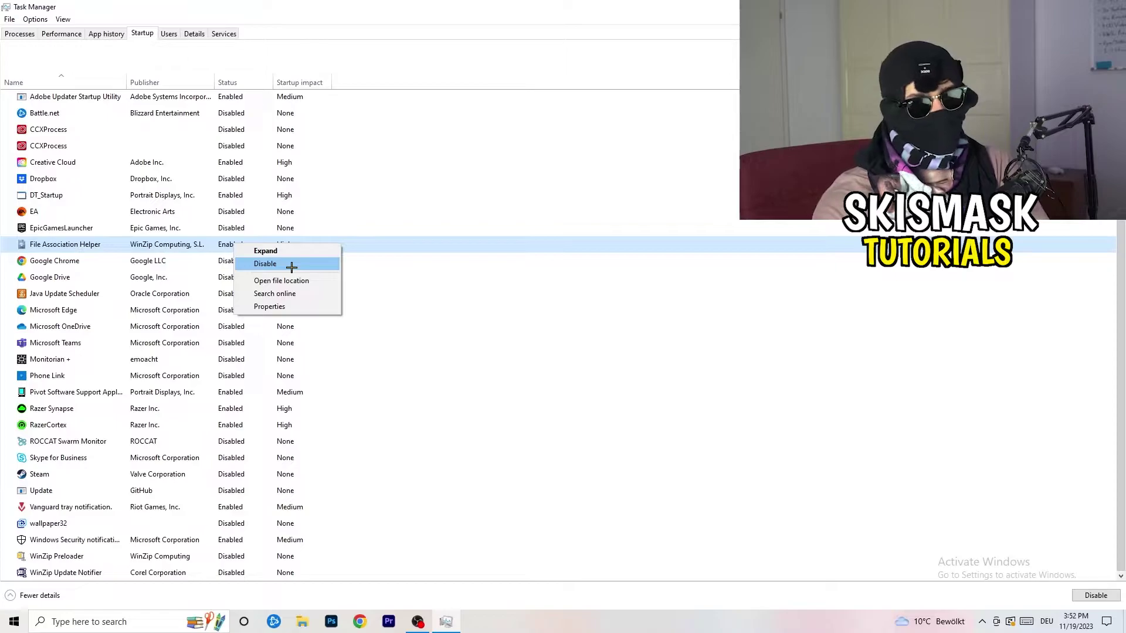
click(460, 85)
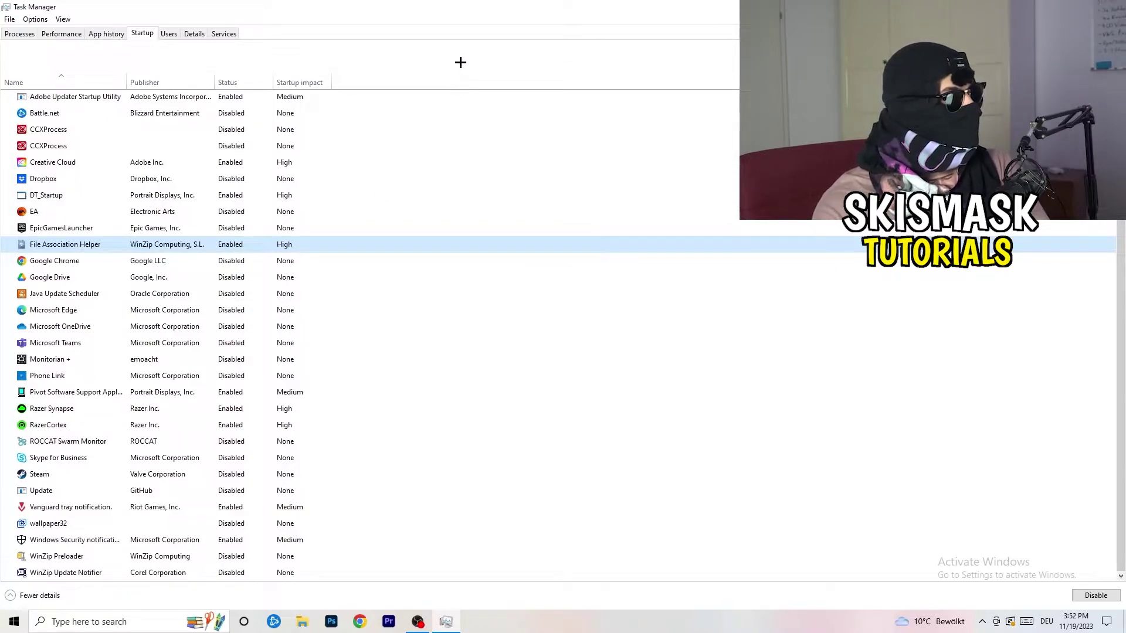
Examine the running processes sorted by GPU and CPU usage, including the actions available for the Microsoft Windows Search indexer
click(21, 34)
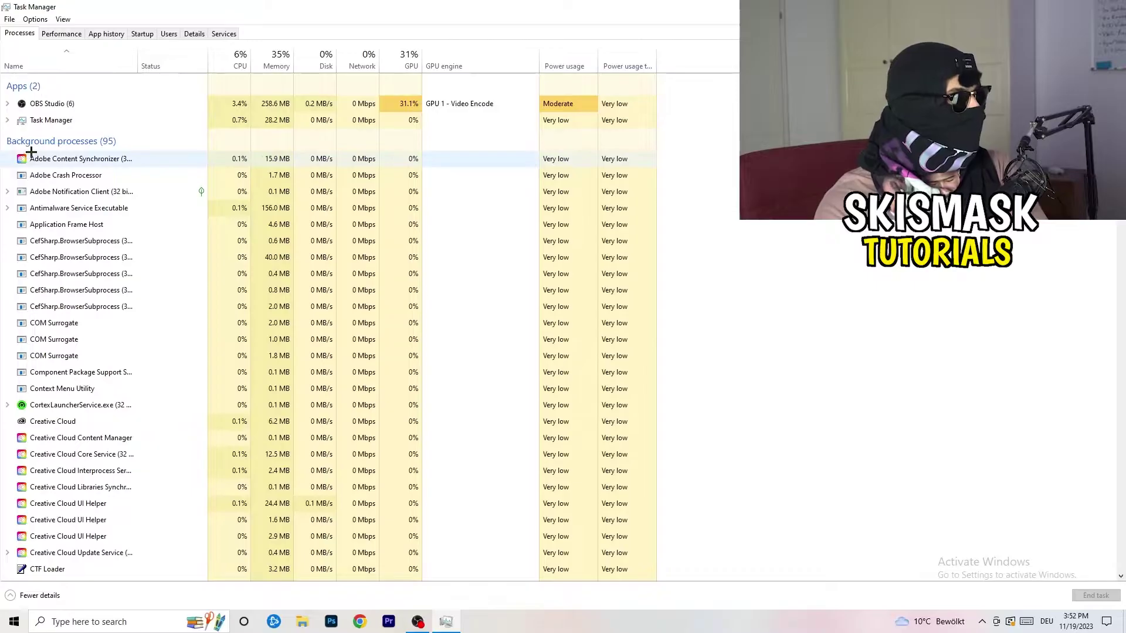
click(238, 55)
click(396, 53)
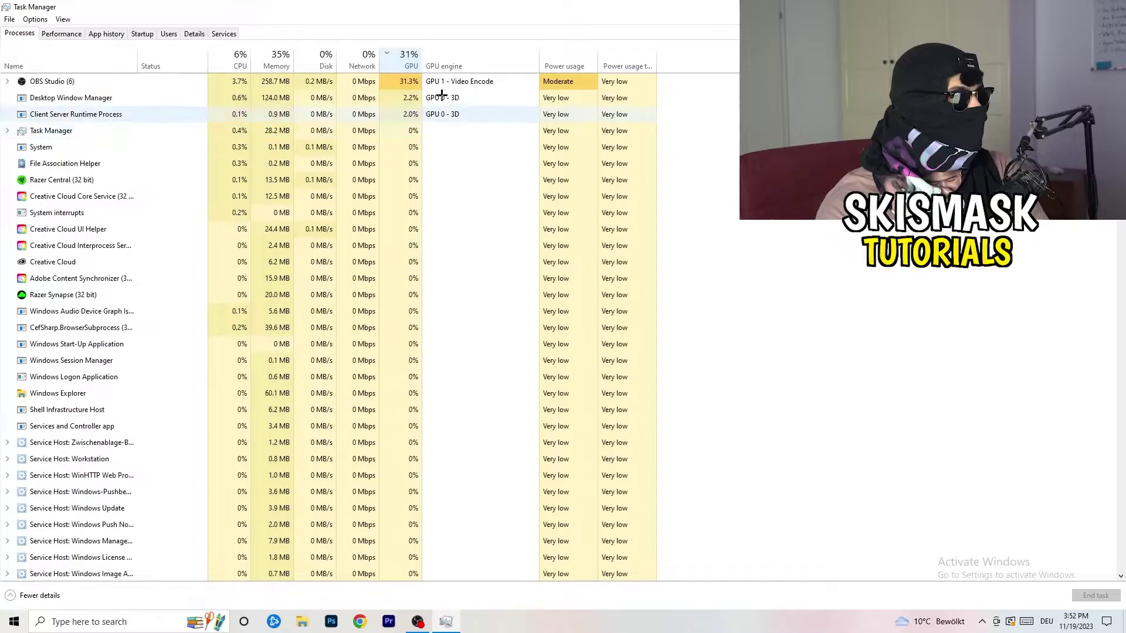
click(405, 58)
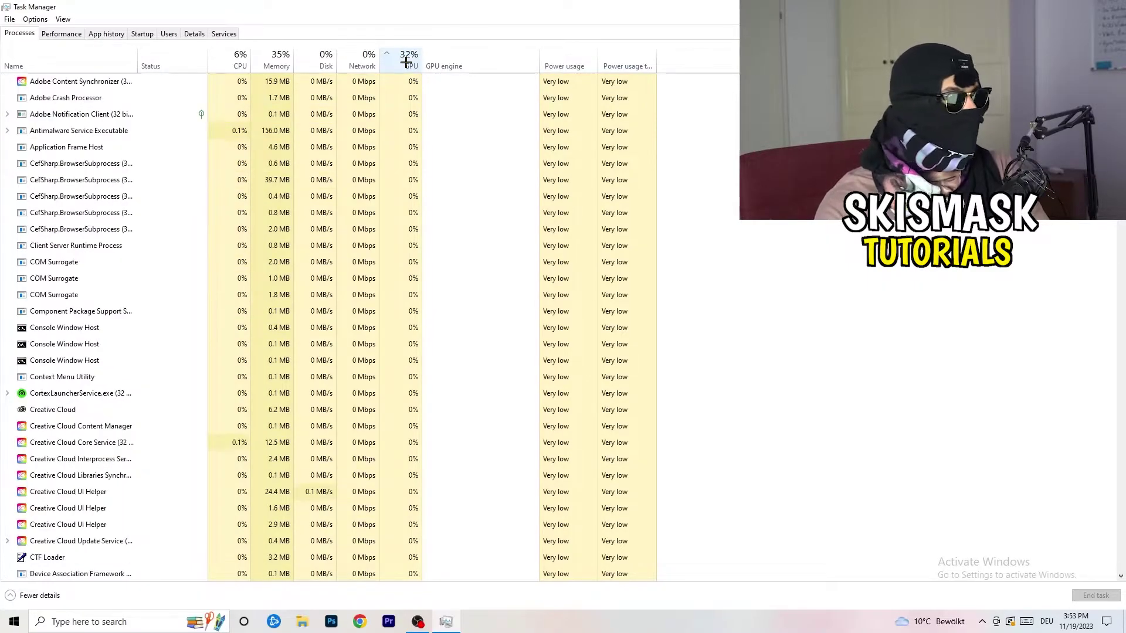
scroll(415, 184, down, 15)
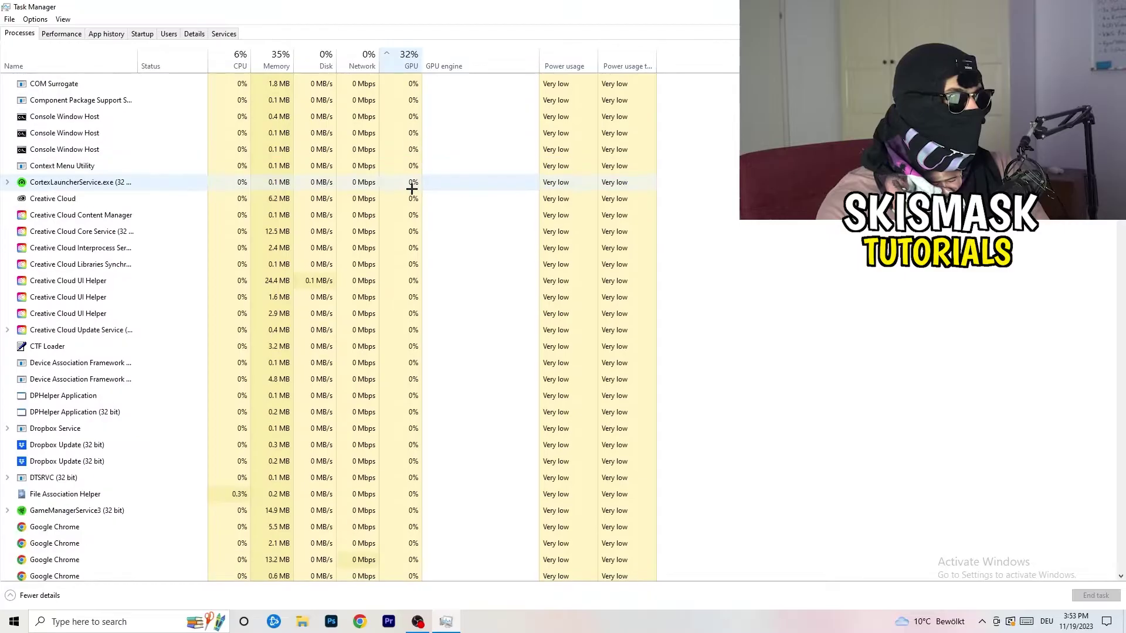
scroll(415, 184, up, 14)
scroll(416, 182, down, 20)
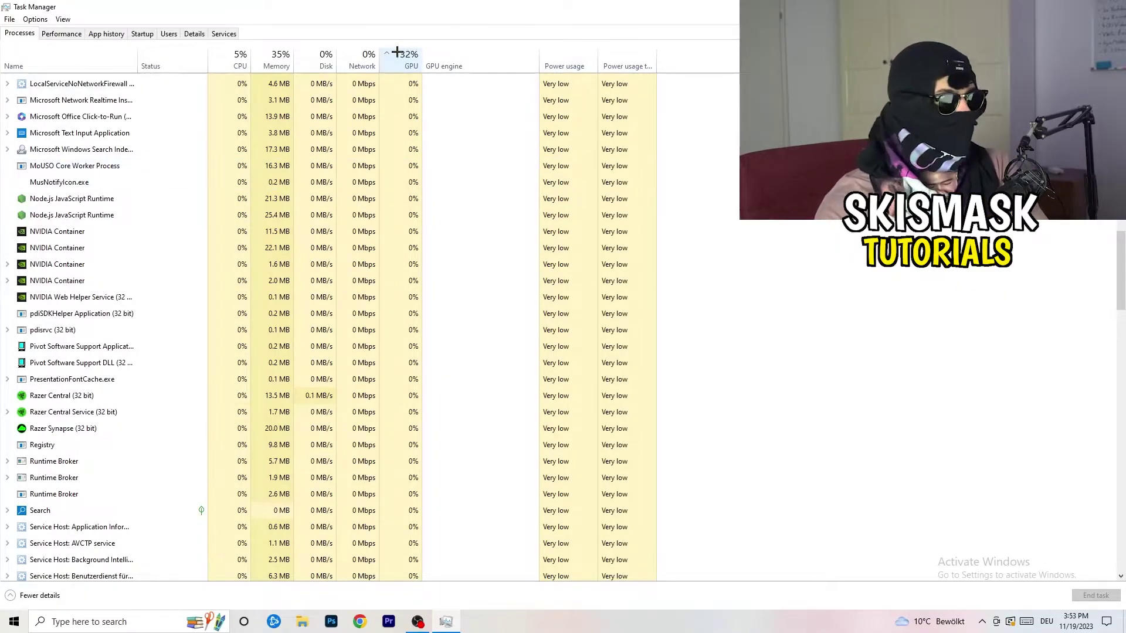
right_click(381, 145)
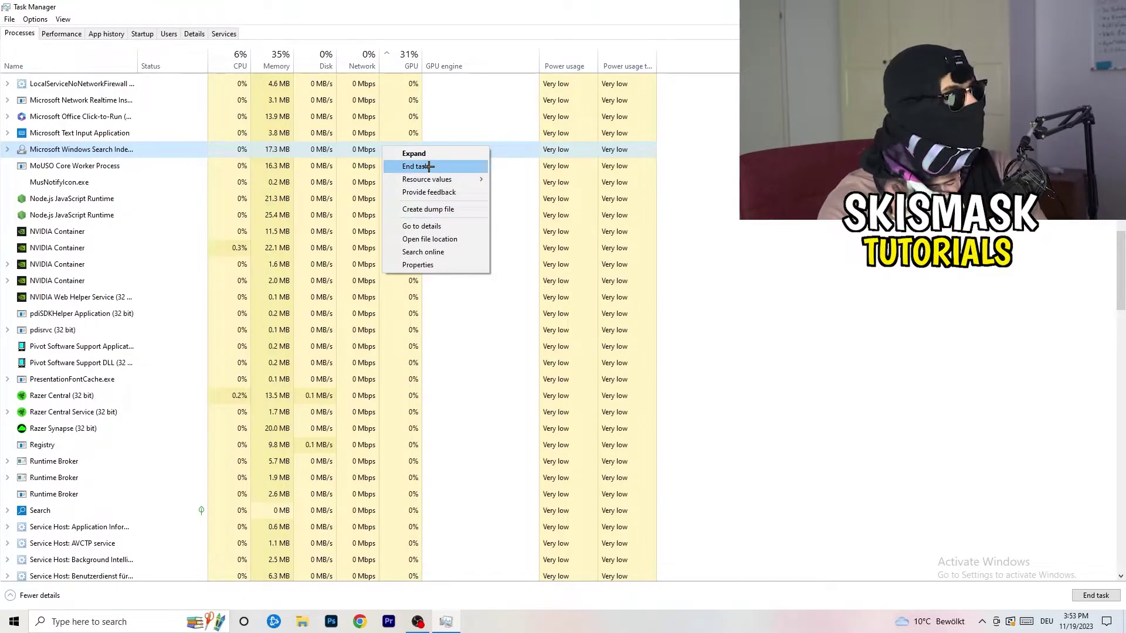
click(238, 56)
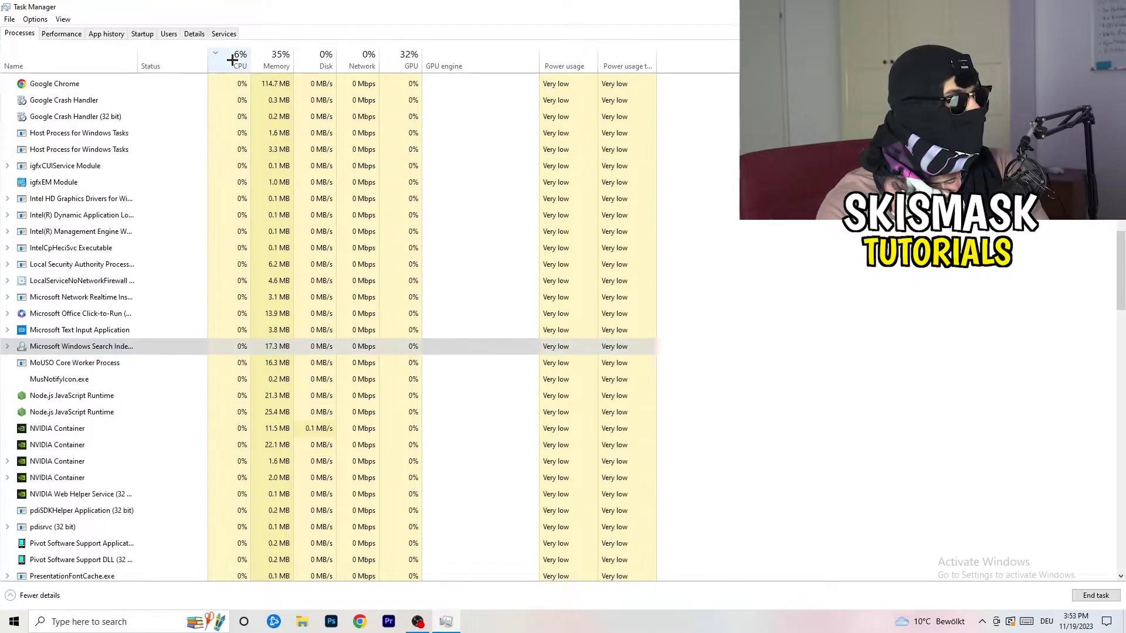
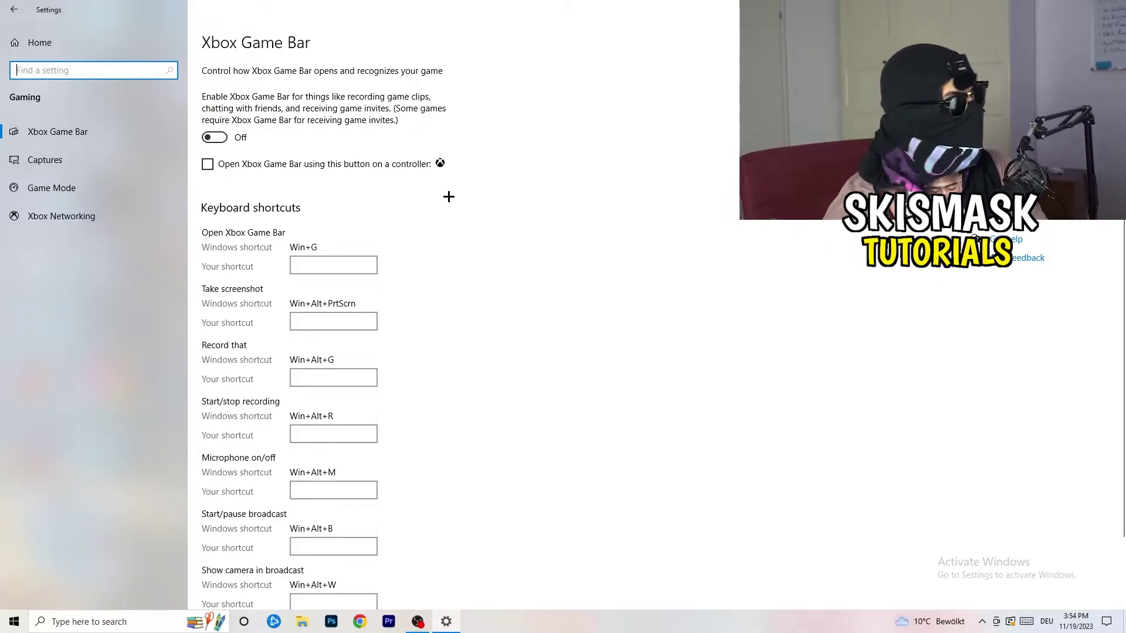
Check the background recording, recorded audio and video options under Captures, plus the Game Mode setting
click(96, 153)
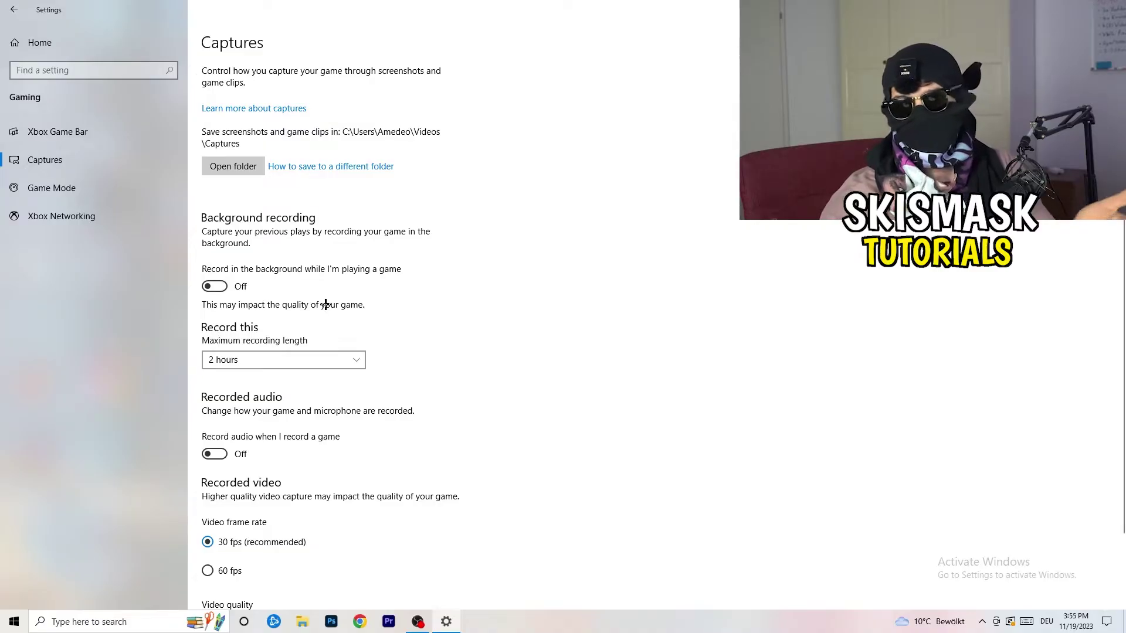
scroll(324, 303, down, 2)
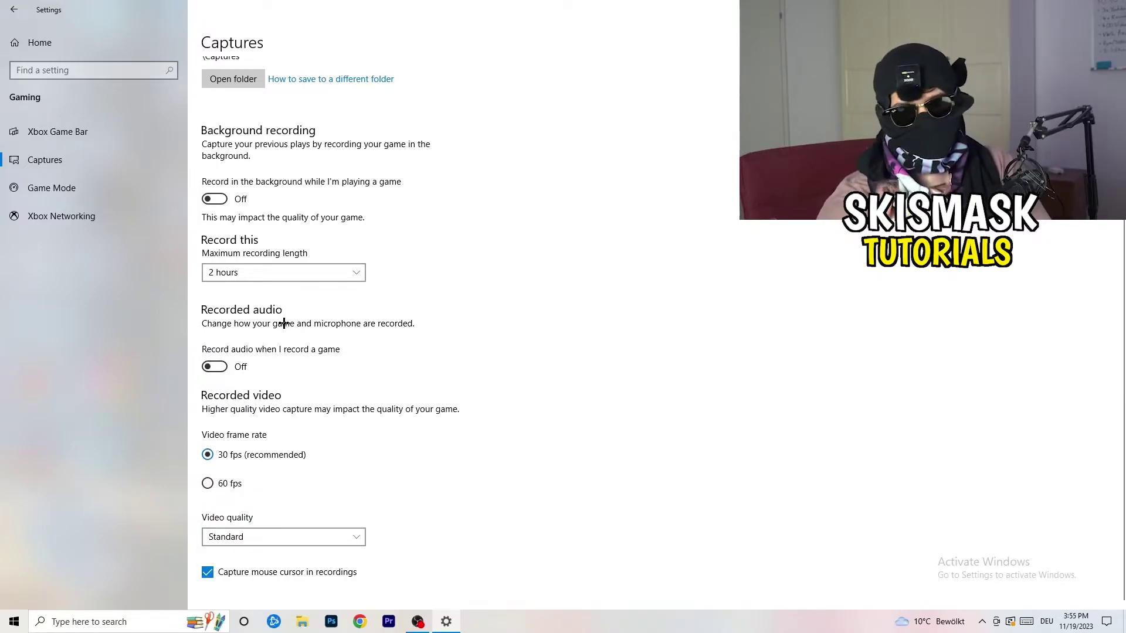
click(29, 189)
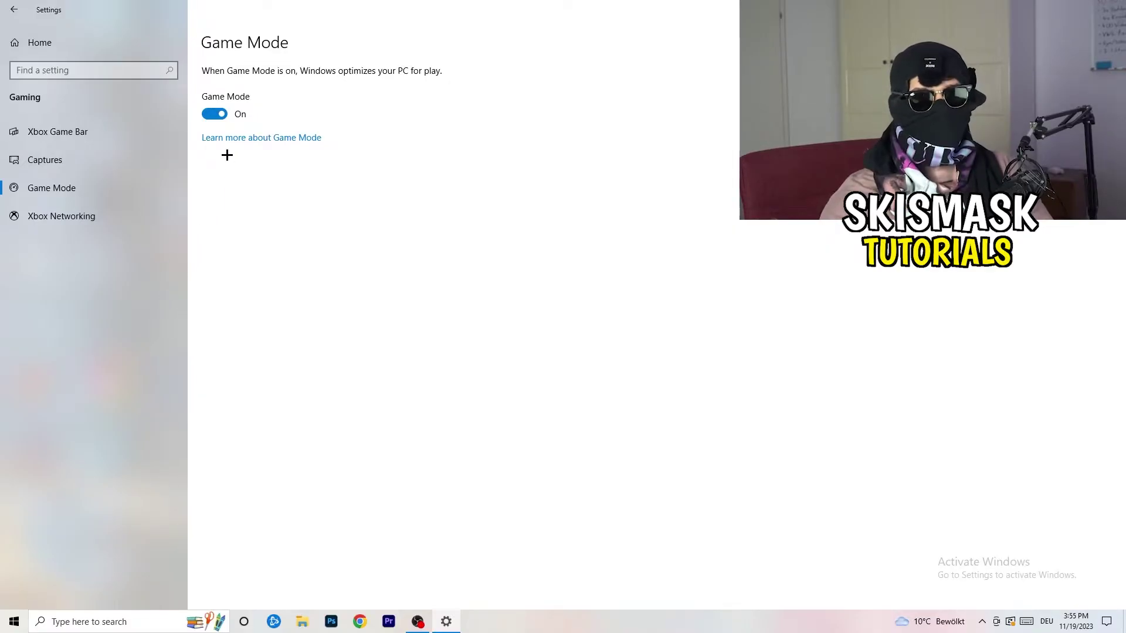
Open Windows Update in the Update & Security settings and keep its window maximized
click(14, 10)
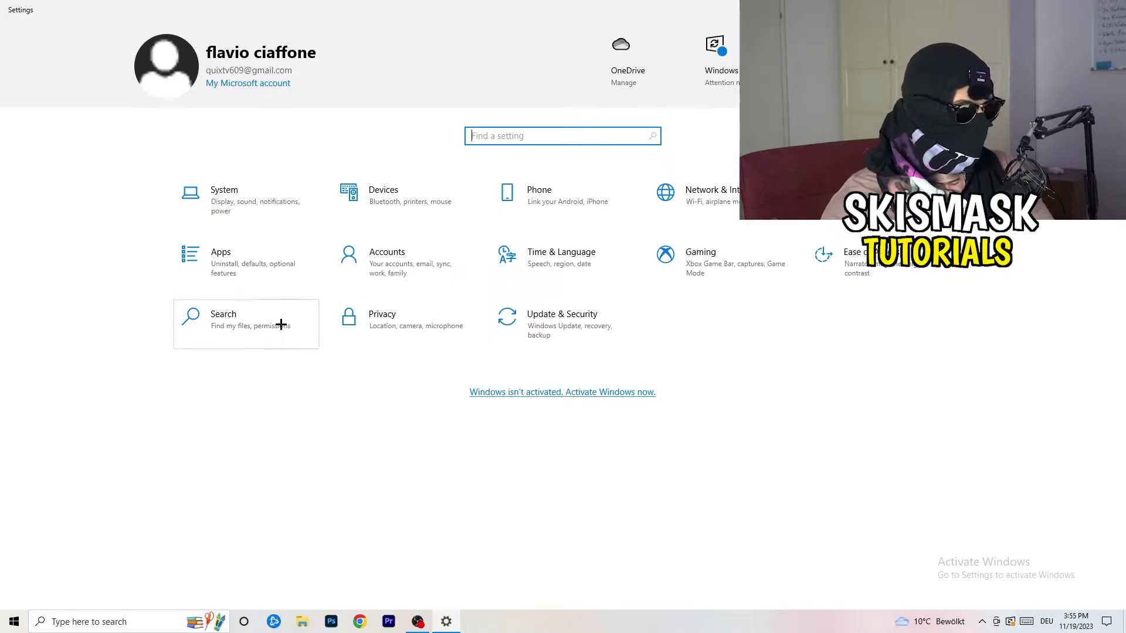
click(595, 322)
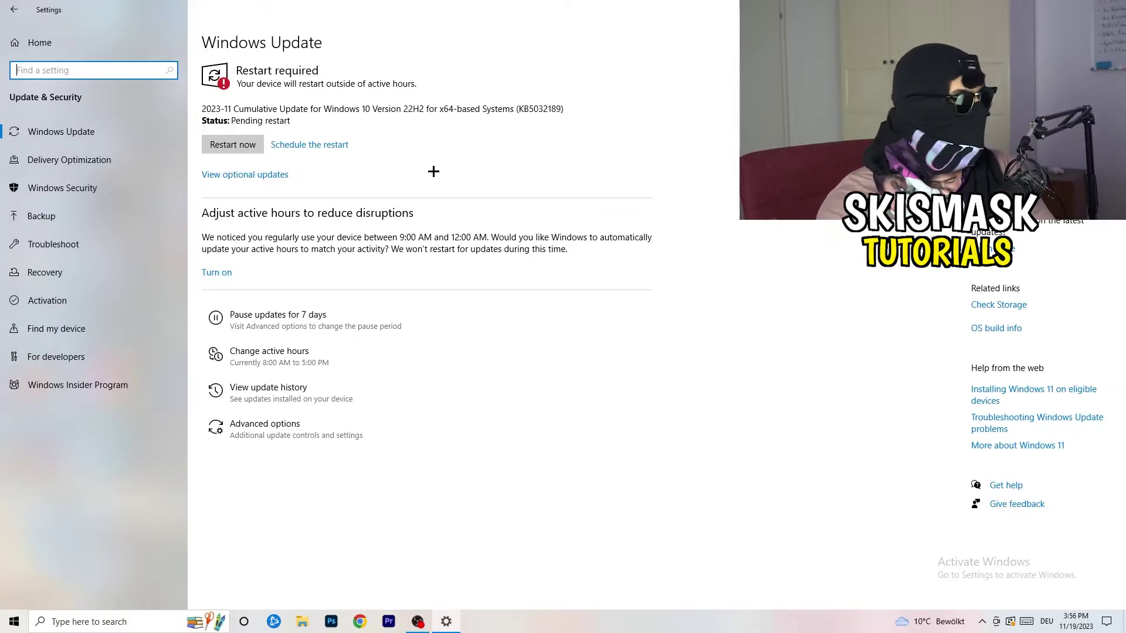
drag(231, 9, 197, 428)
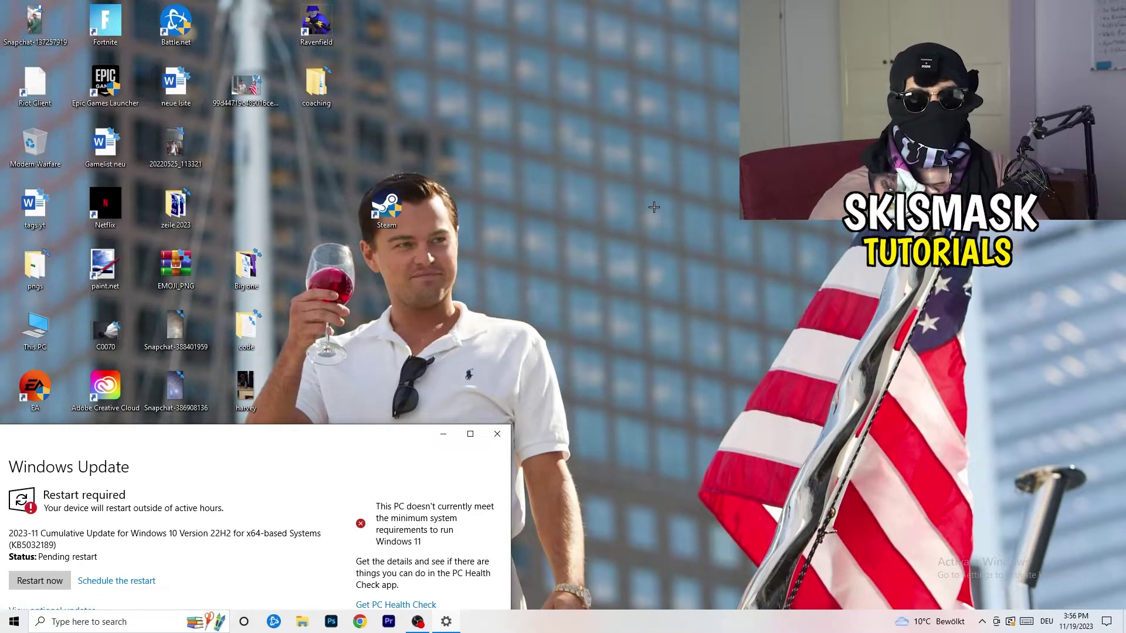
click(471, 434)
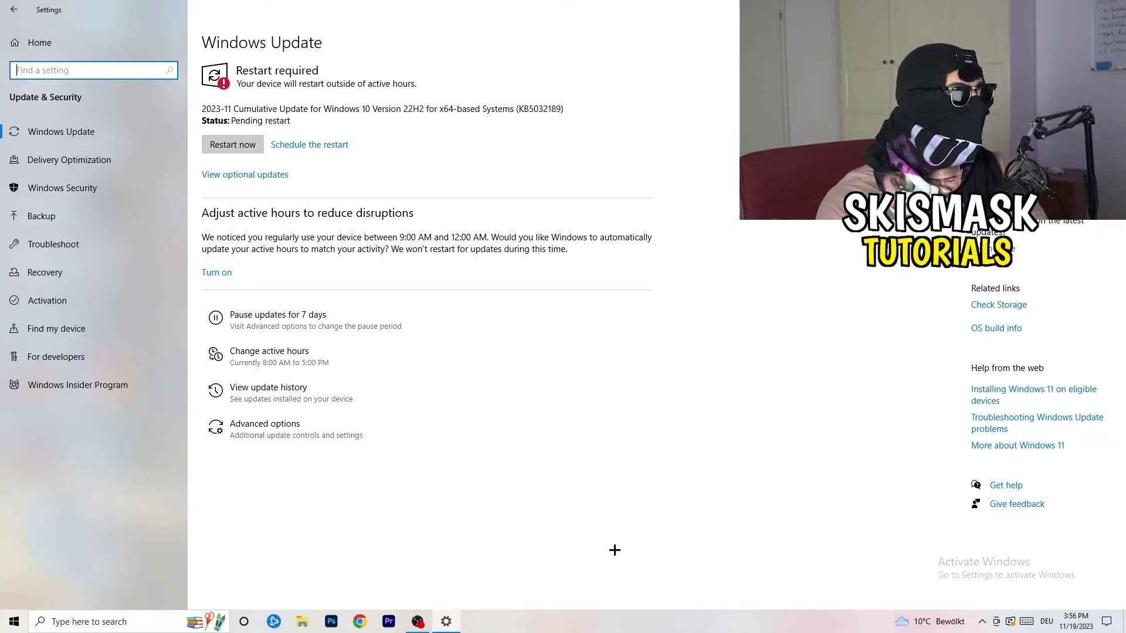
Open the System display settings and review the scale and layout options, keeping the size of text and apps at 100% (Recommended)
click(15, 12)
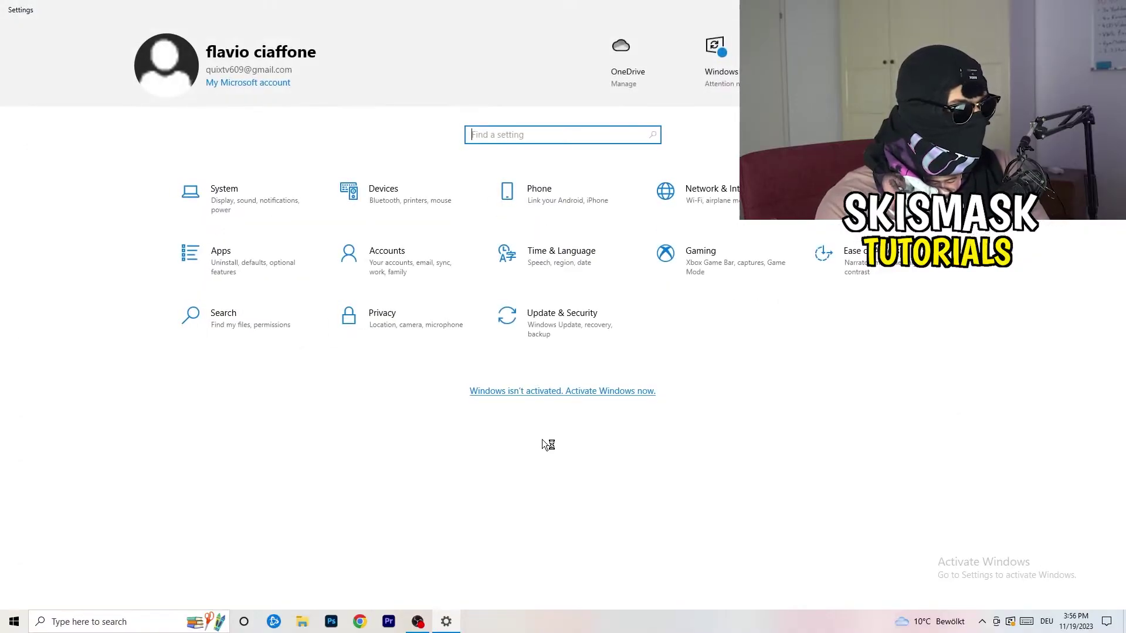
click(249, 218)
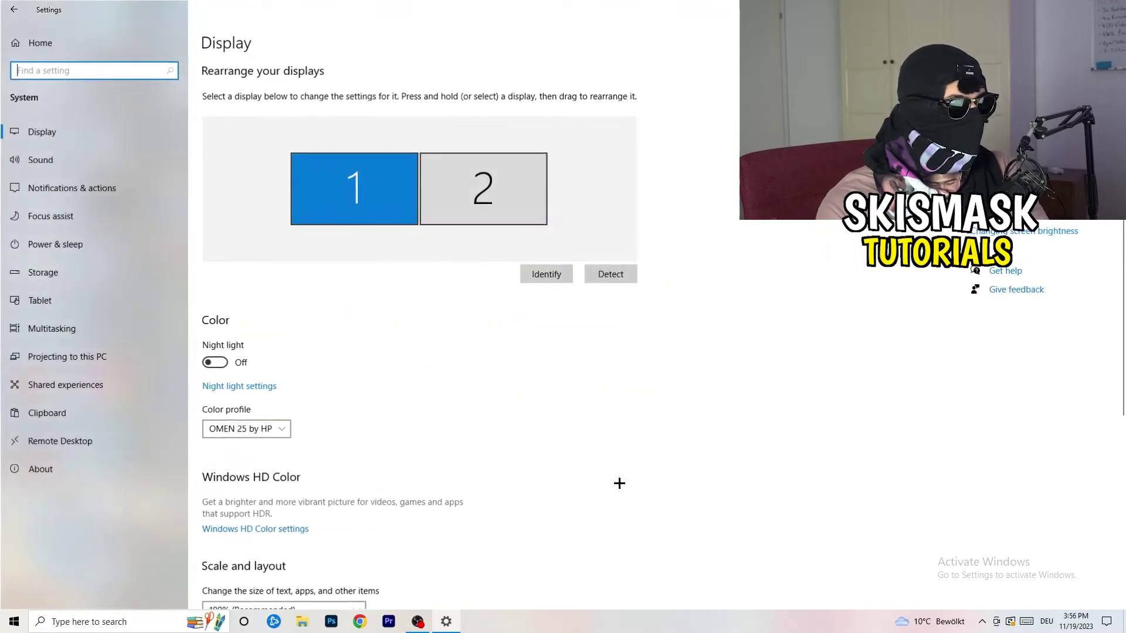
click(396, 325)
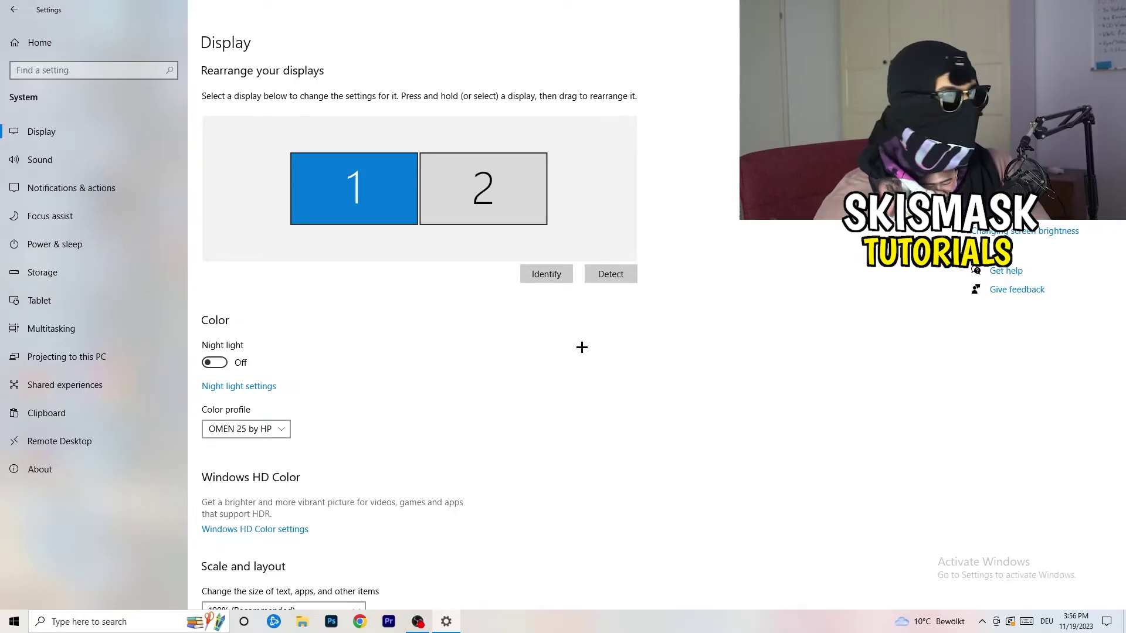
scroll(440, 296, down, 5)
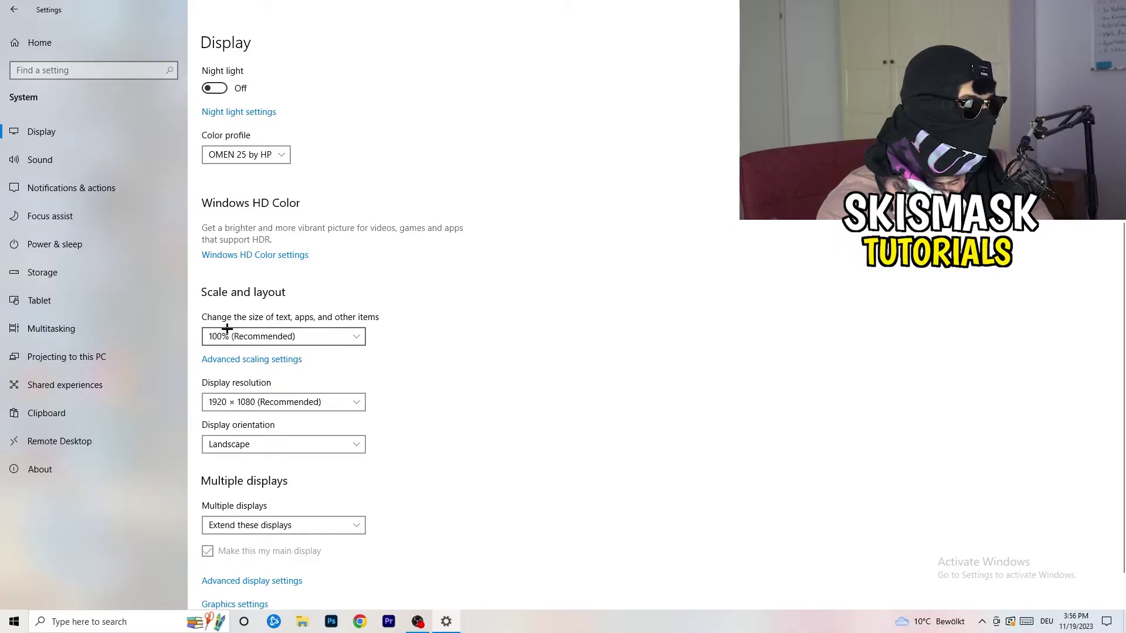
click(354, 334)
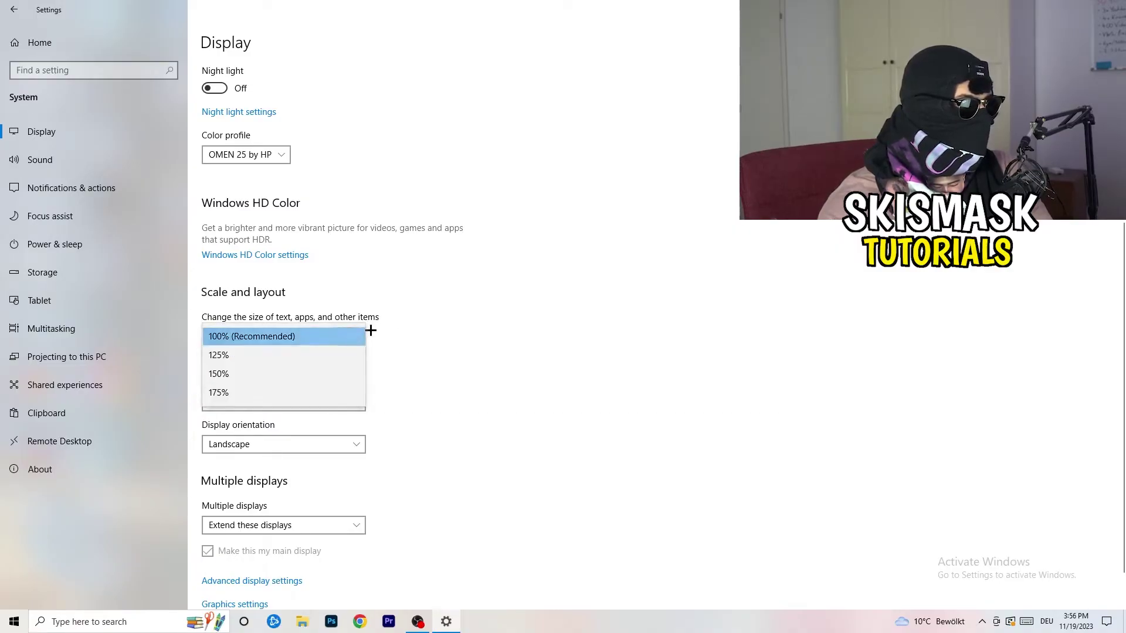
click(355, 335)
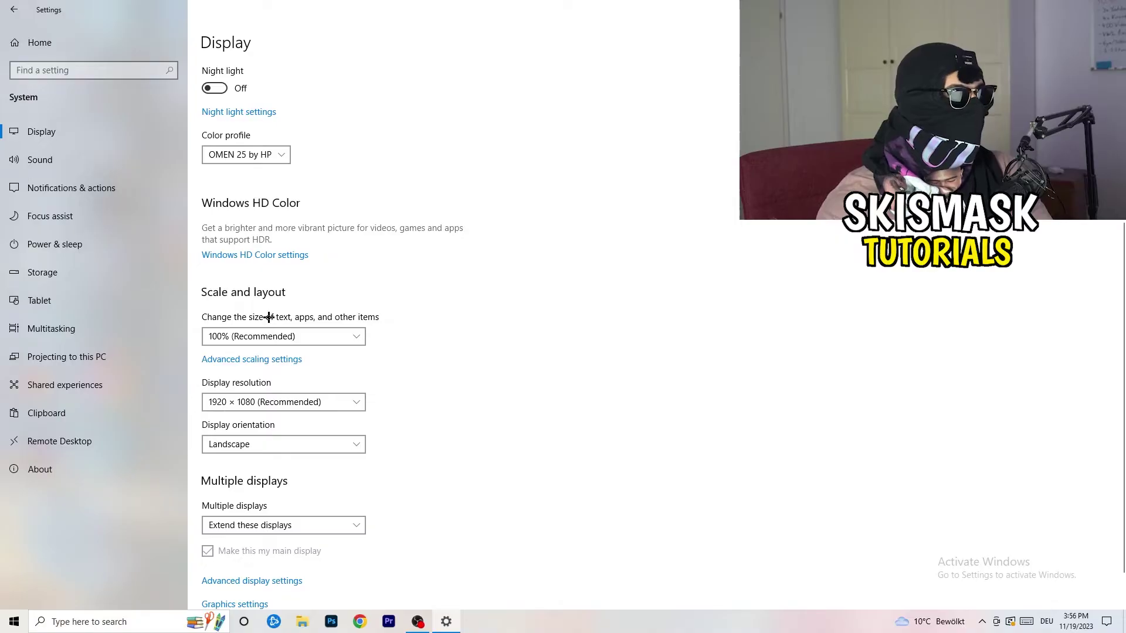
scroll(302, 359, down, 2)
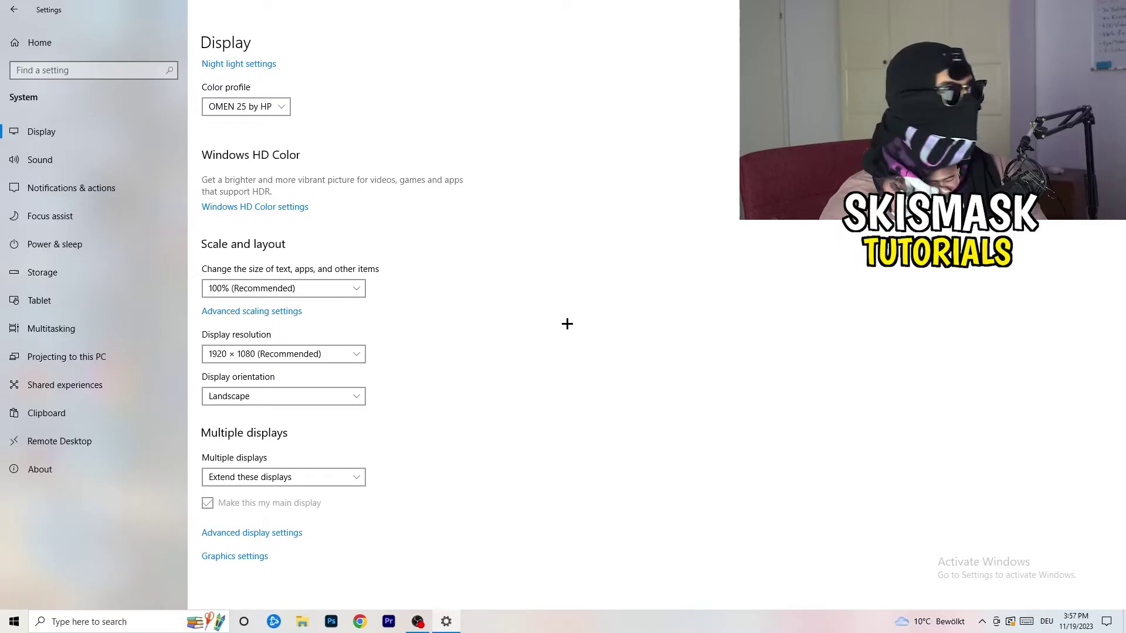
Open the additional power settings from Power & sleep, review the preferred and additional power plans, and close Power Options
click(70, 244)
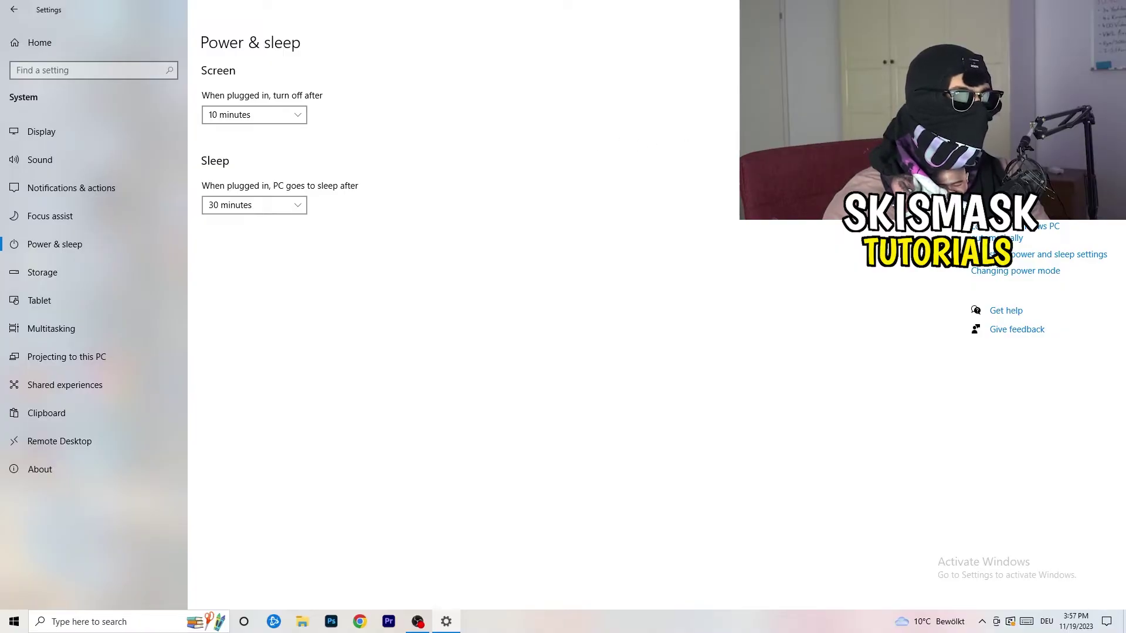
click(996, 253)
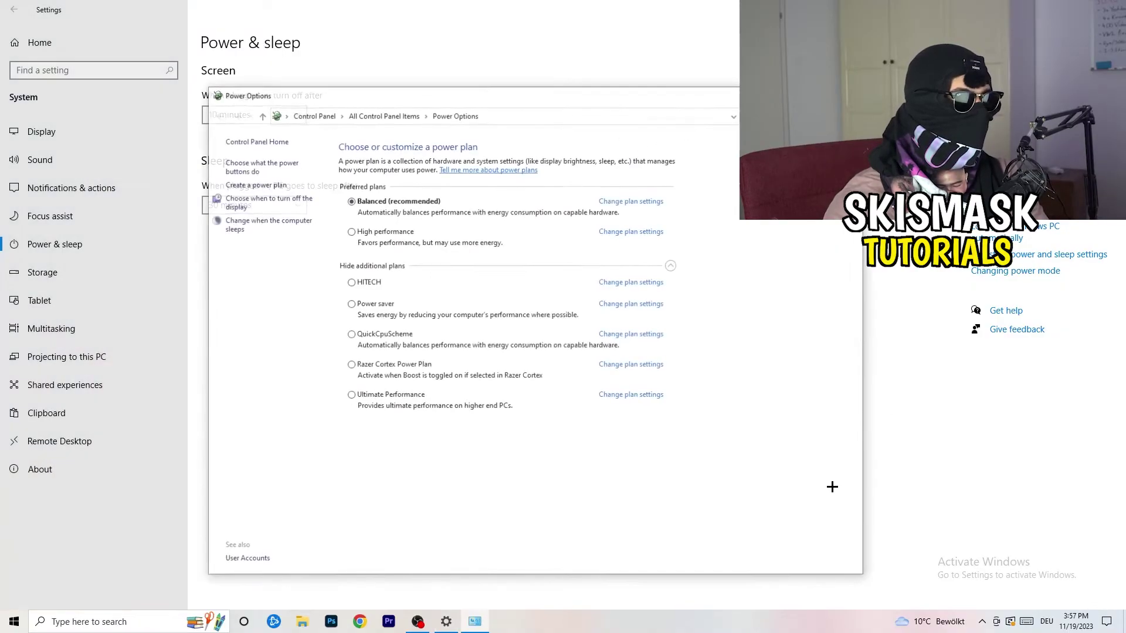
click(671, 265)
click(672, 266)
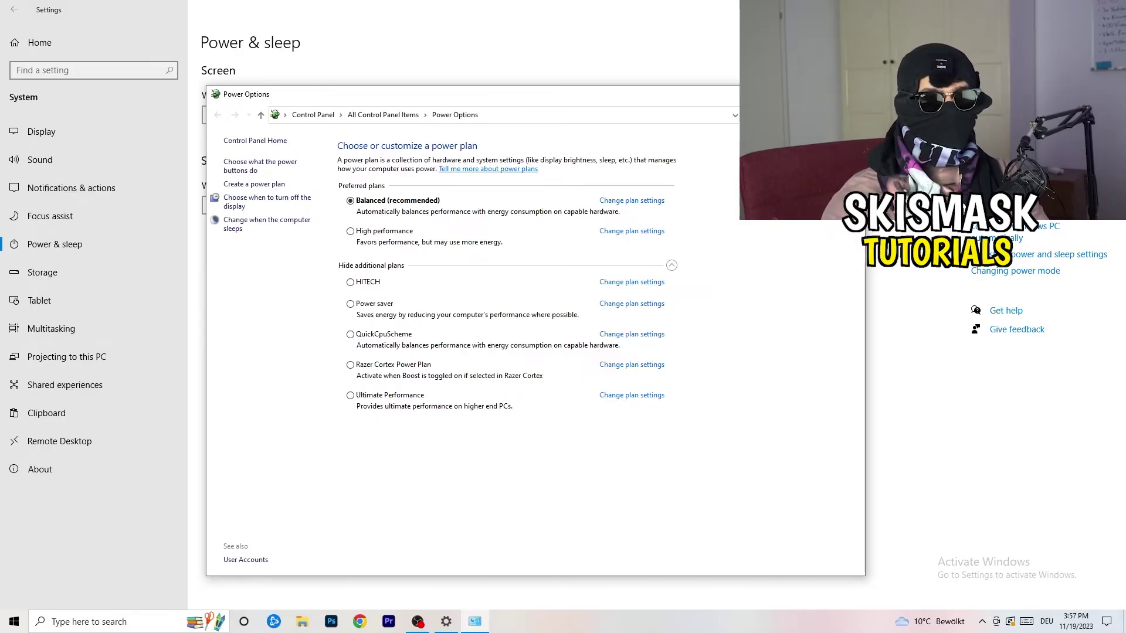
click(850, 94)
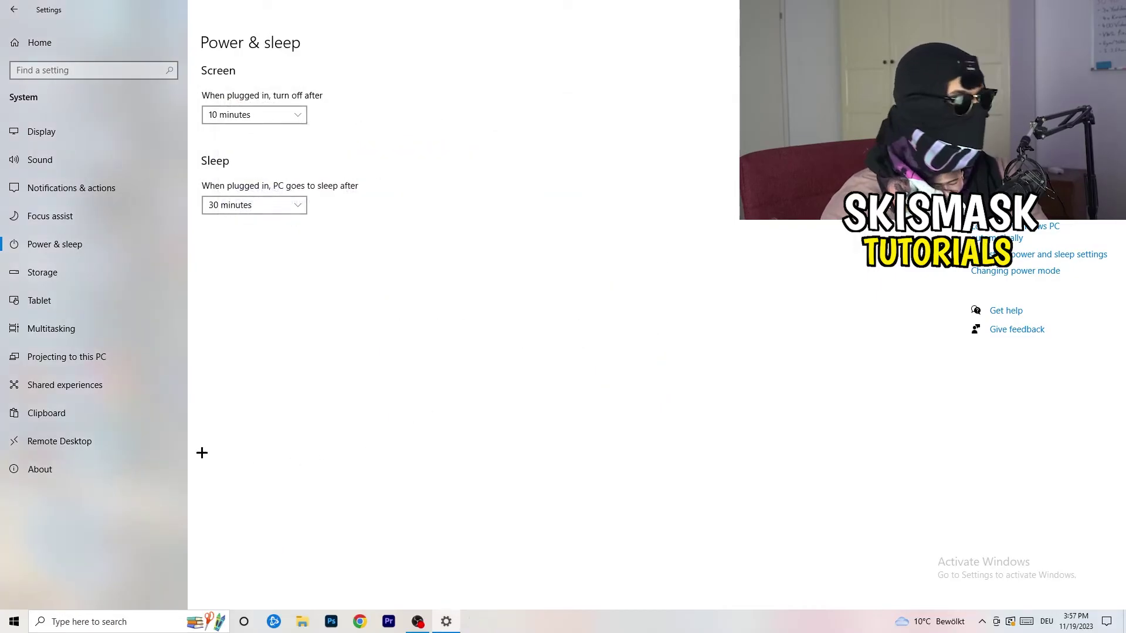
Review the storage usage and the Storage Sense configuration for temporary files, then close Settings
click(67, 272)
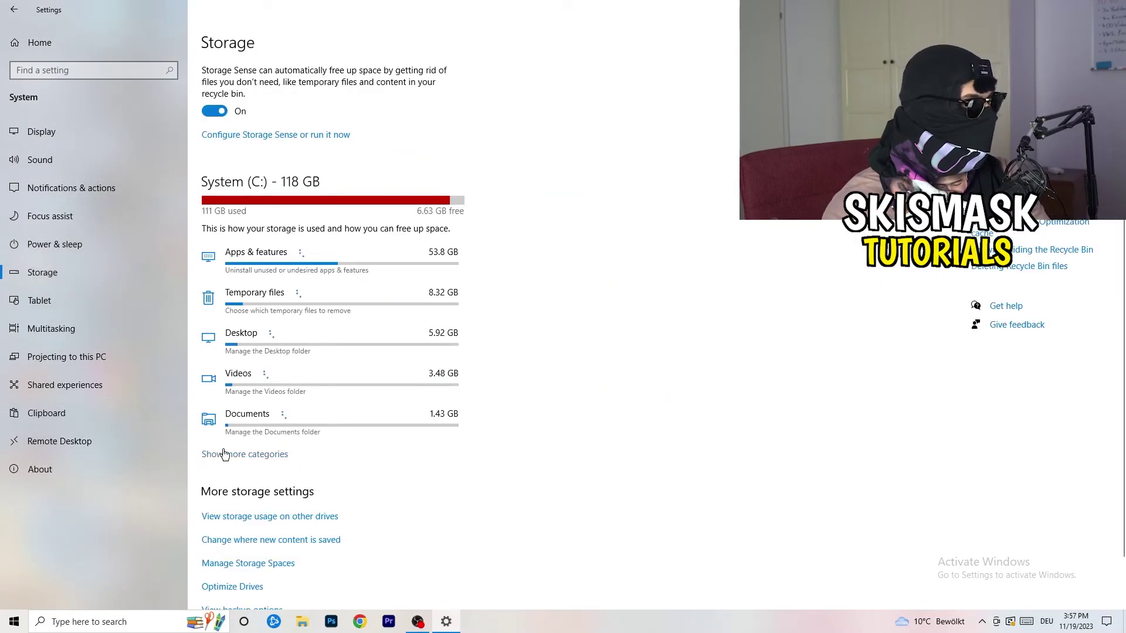
click(251, 136)
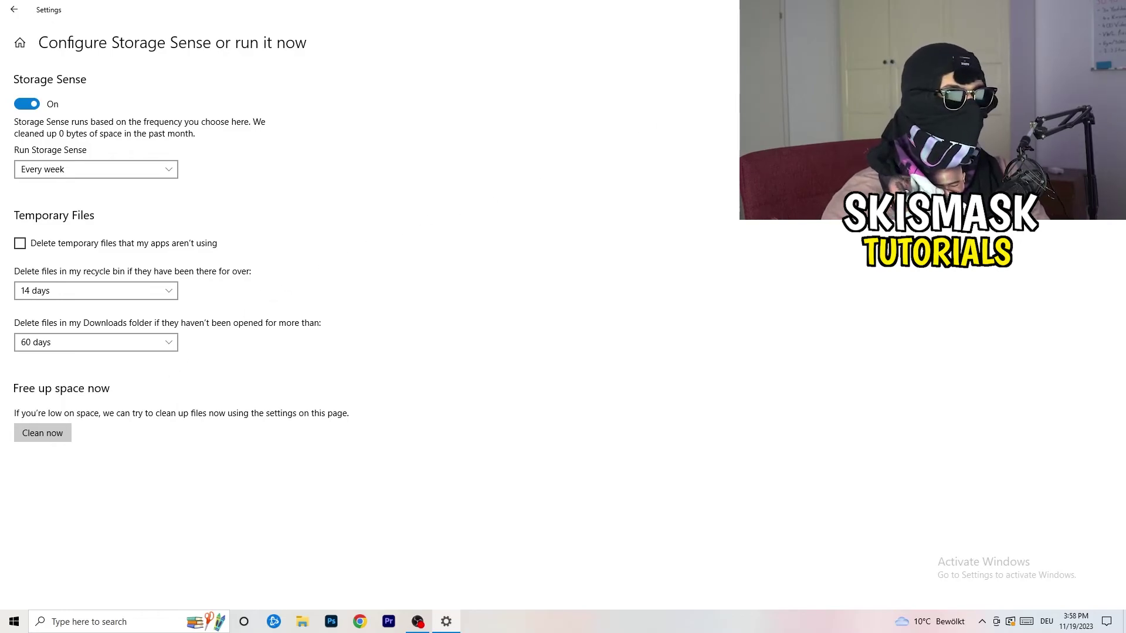
key(alt+F4)
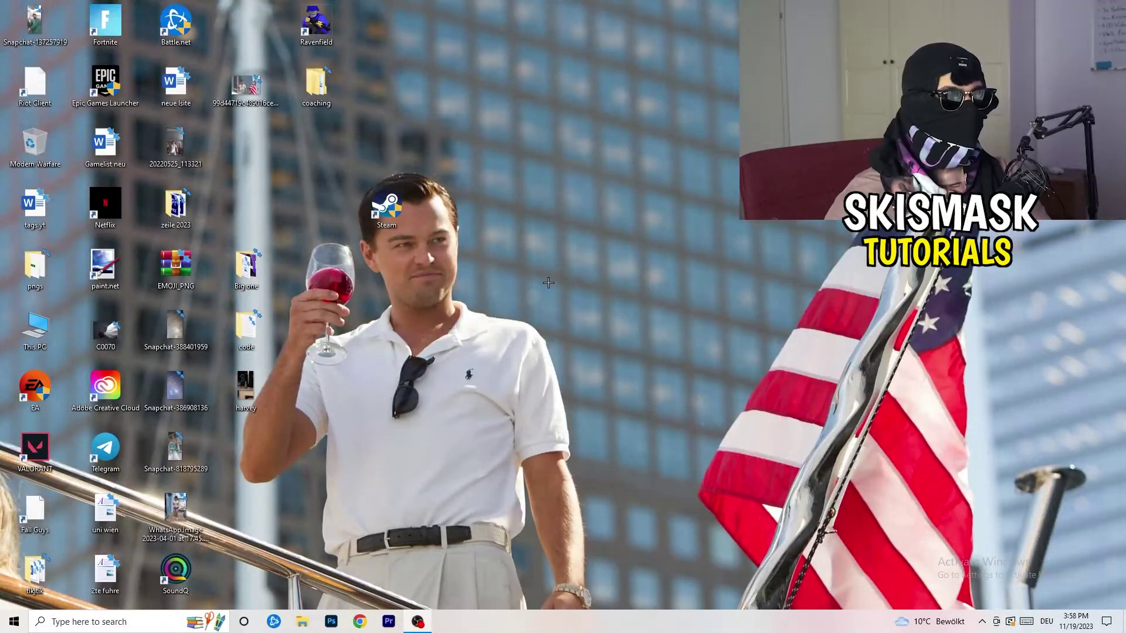